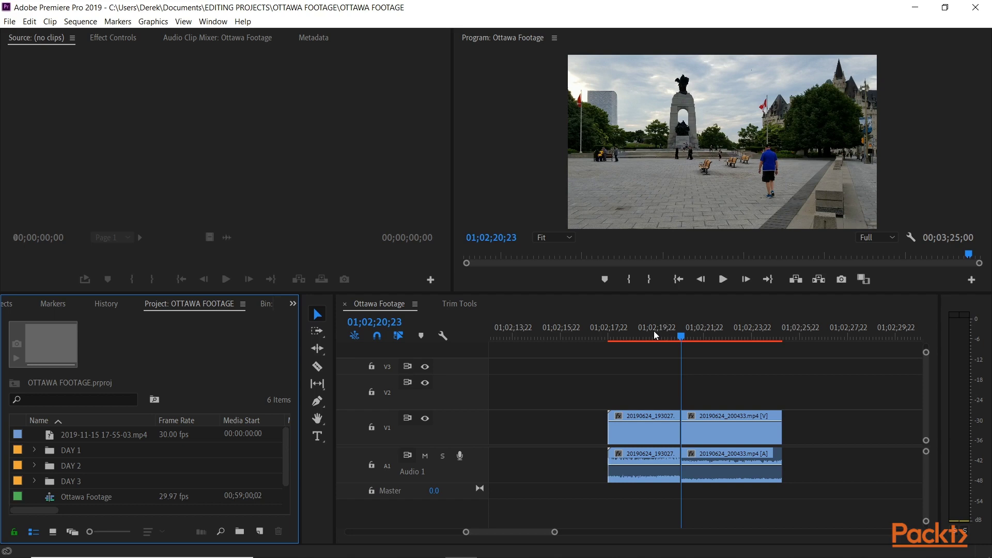
Step: Play and scrub across the cut between the street clip and the memorial clip
click(626, 328)
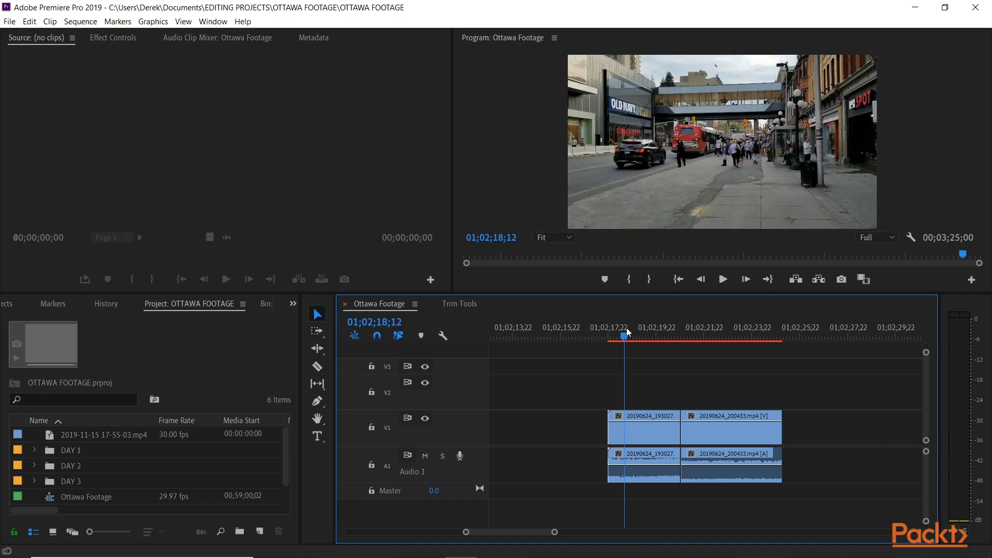
key(space)
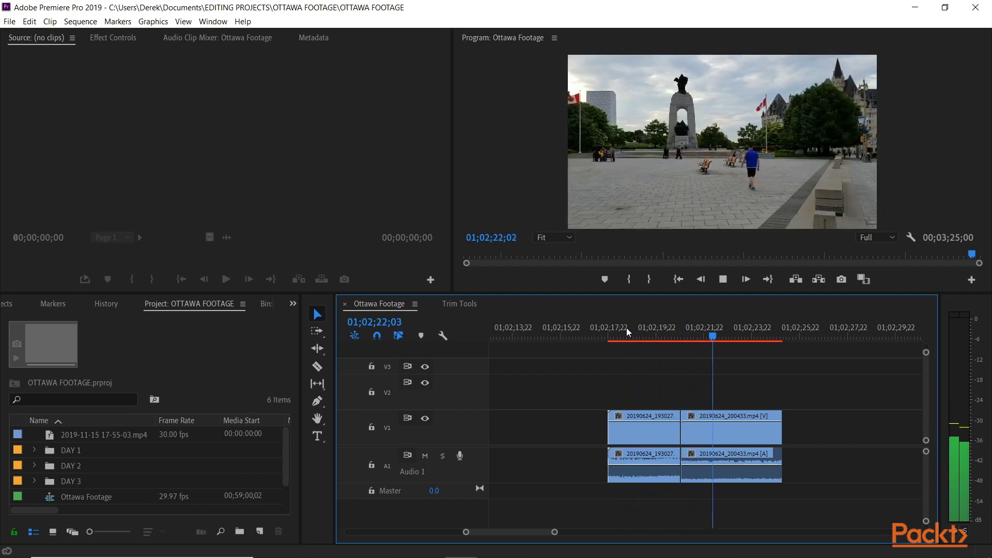
key(space)
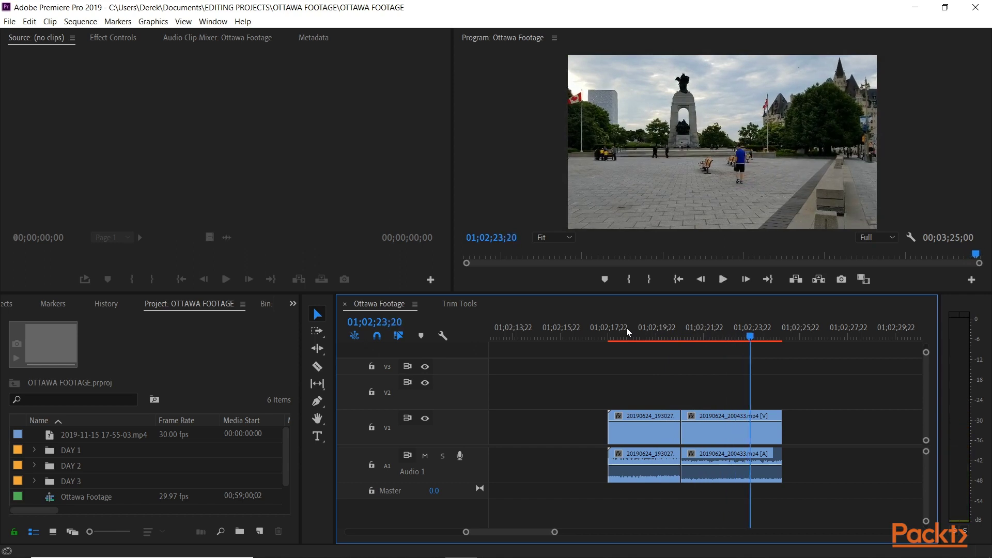
drag(648, 330, 726, 336)
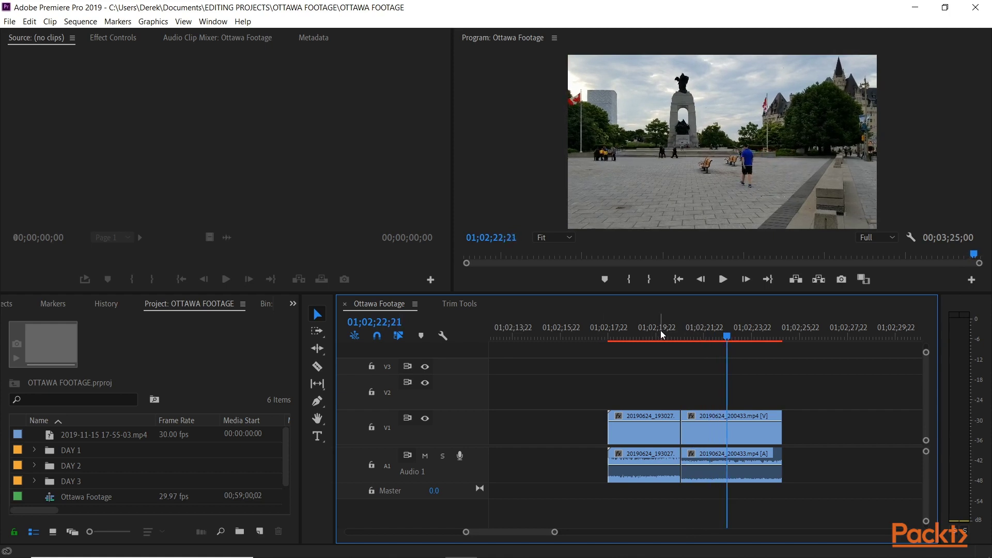
drag(664, 334, 679, 335)
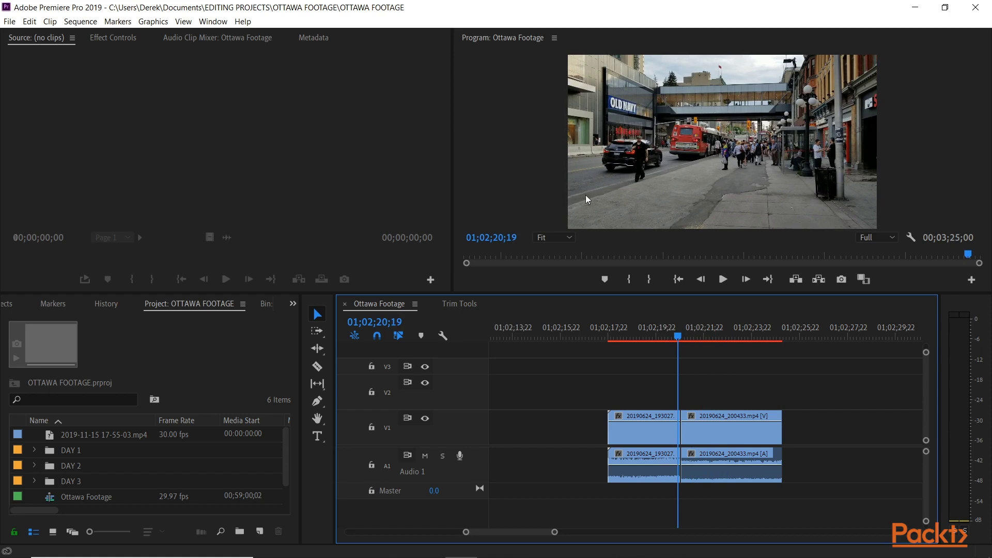
click(687, 337)
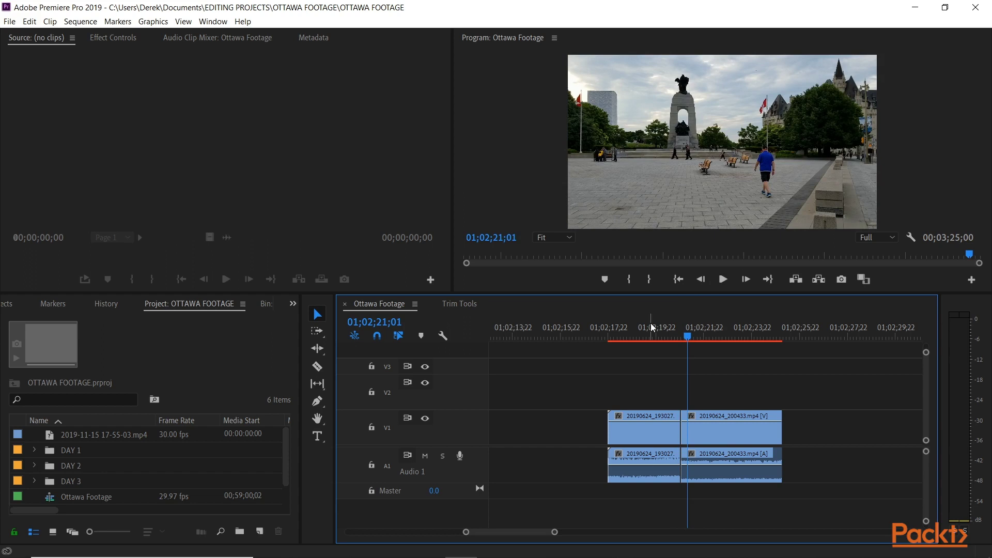
Step: Pull 20190624_193027 away, lengthen its end, butt it back against 20190624_200433, and play the cut
click(666, 443)
drag(666, 443, 624, 428)
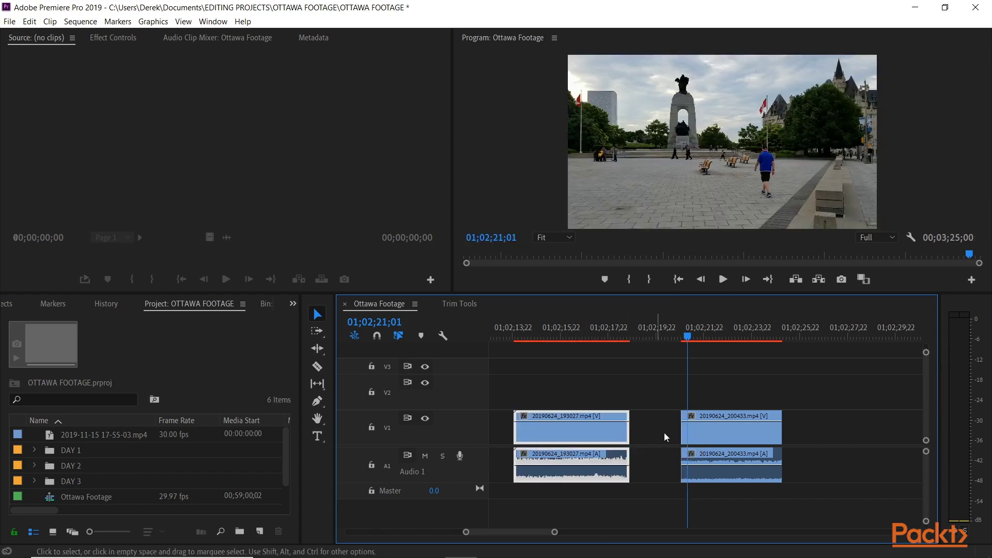
drag(735, 439, 714, 432)
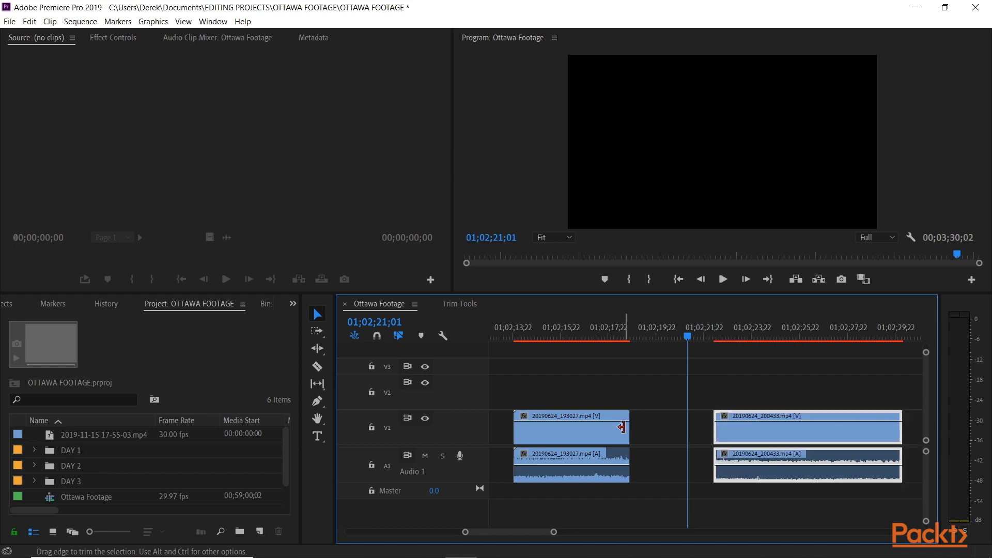
drag(603, 433, 688, 433)
click(659, 329)
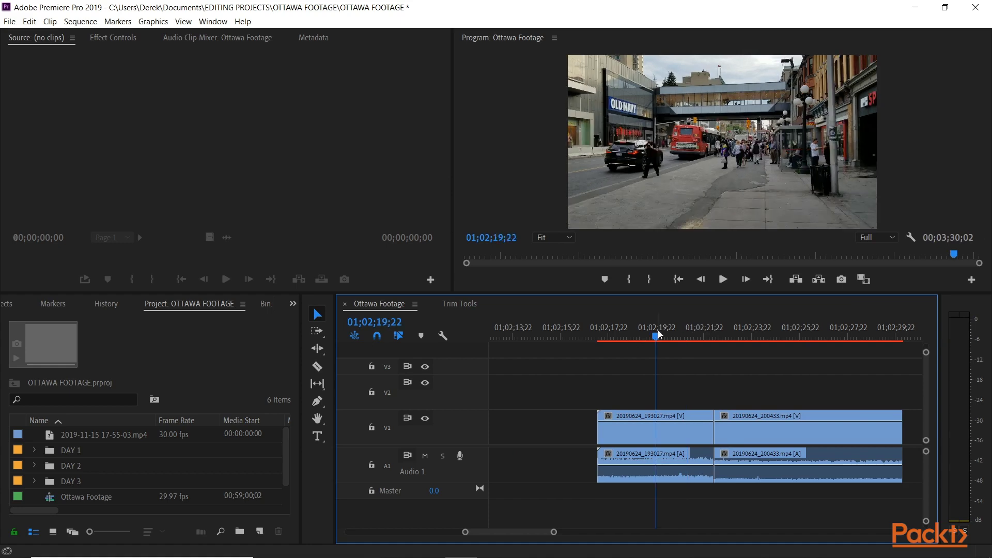
key(space)
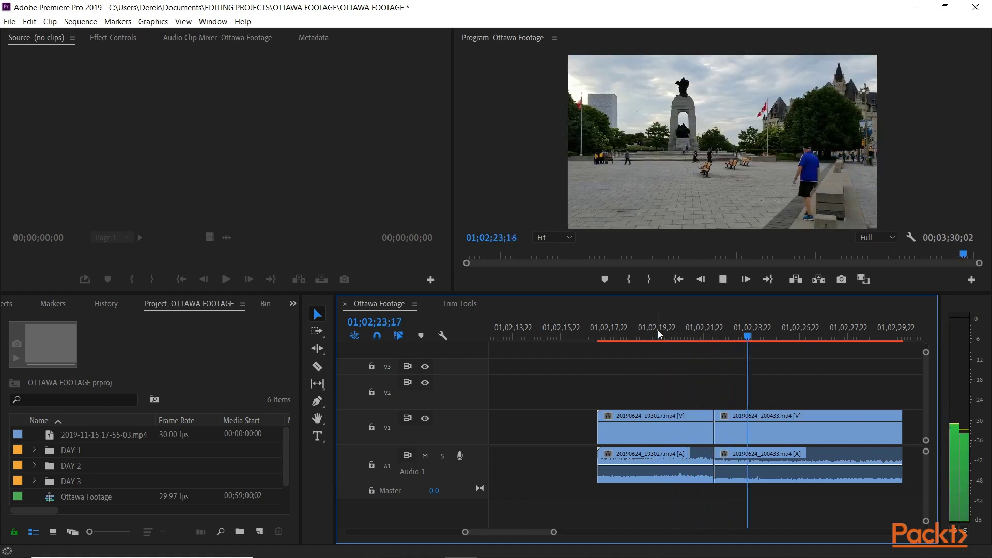
key(space)
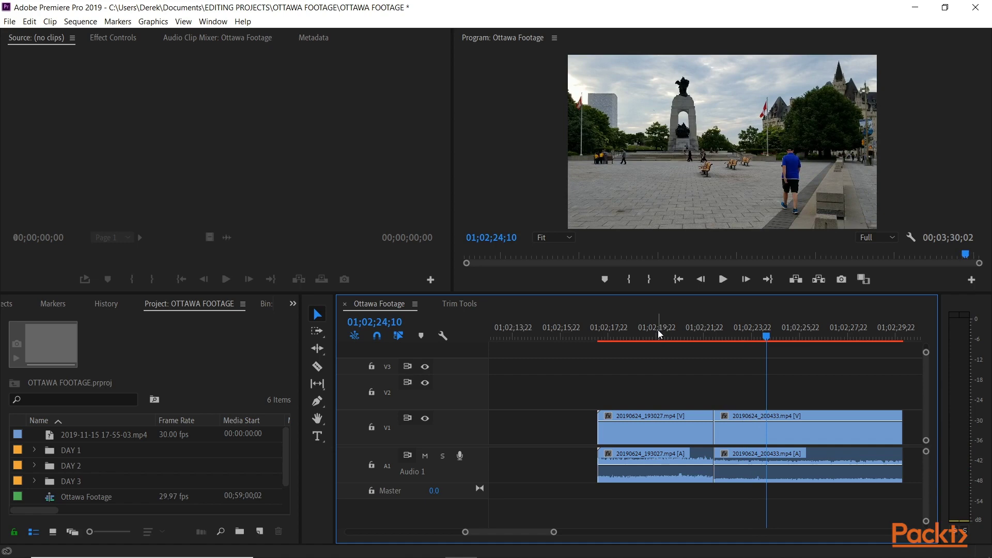
Step: Undo the clip extensions and replay the original cut
key(ctrl+z)
key(ctrl+z)
key(ctrl+z)
key(ctrl+z)
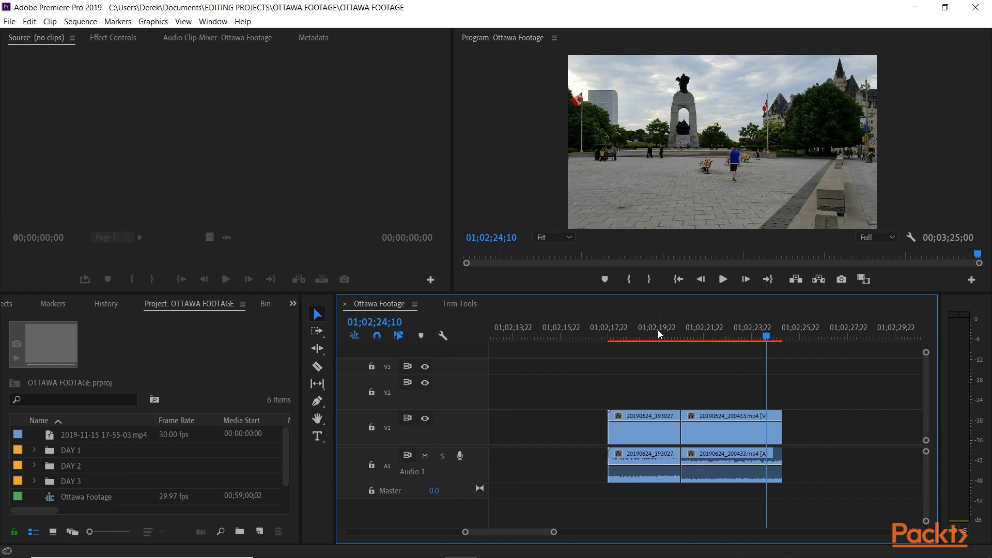
click(659, 330)
key(space)
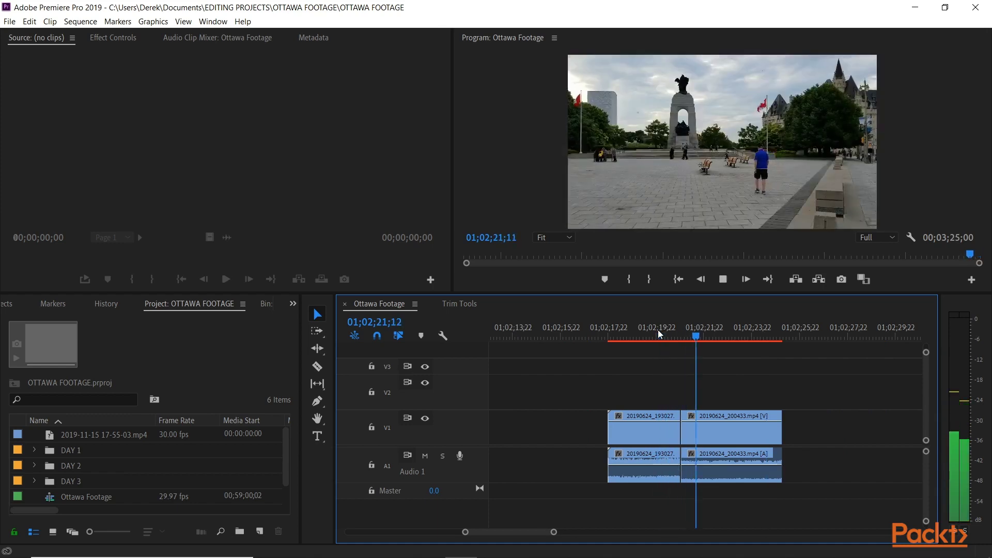
key(space)
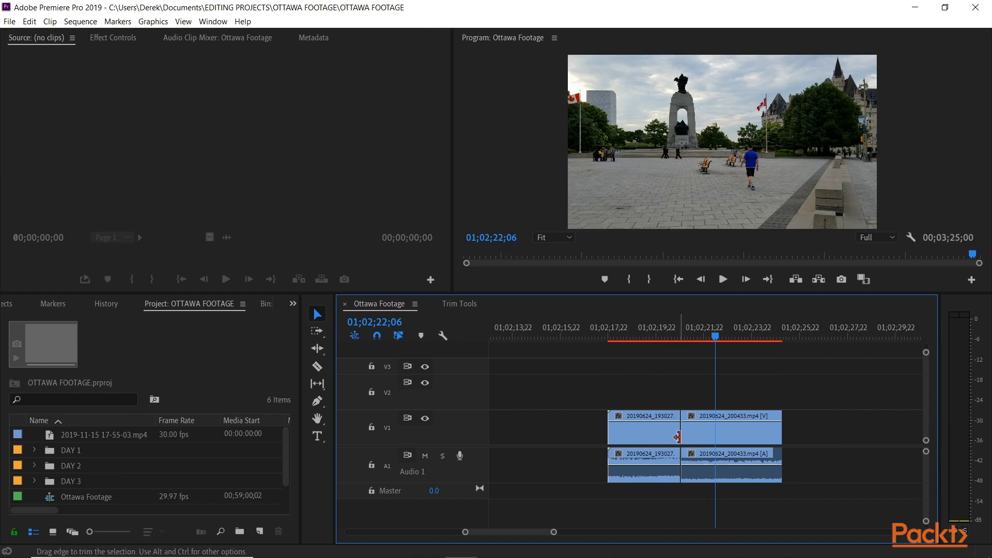
Step: Select the edit point between the two clips and check the Sequence menu's trim commands
drag(677, 430, 676, 429)
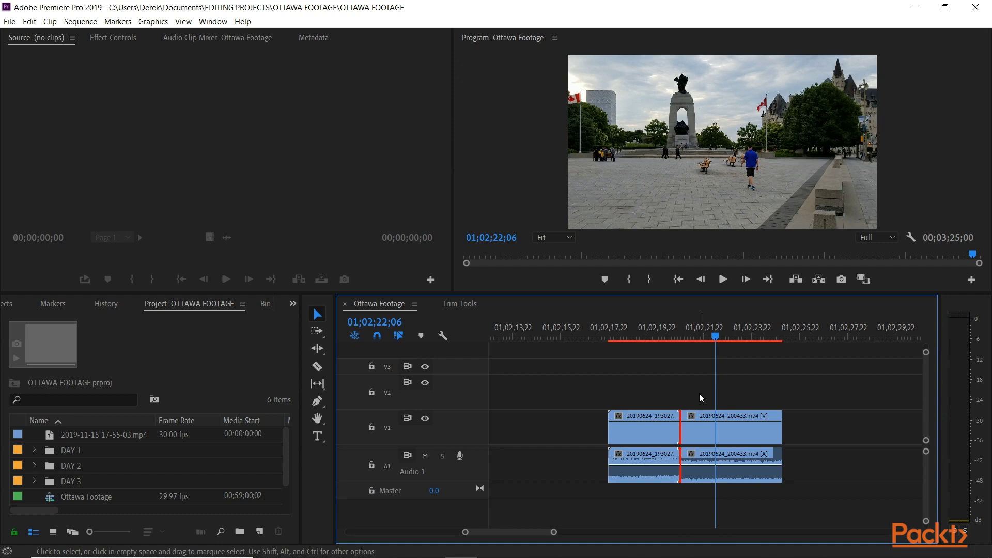
click(89, 26)
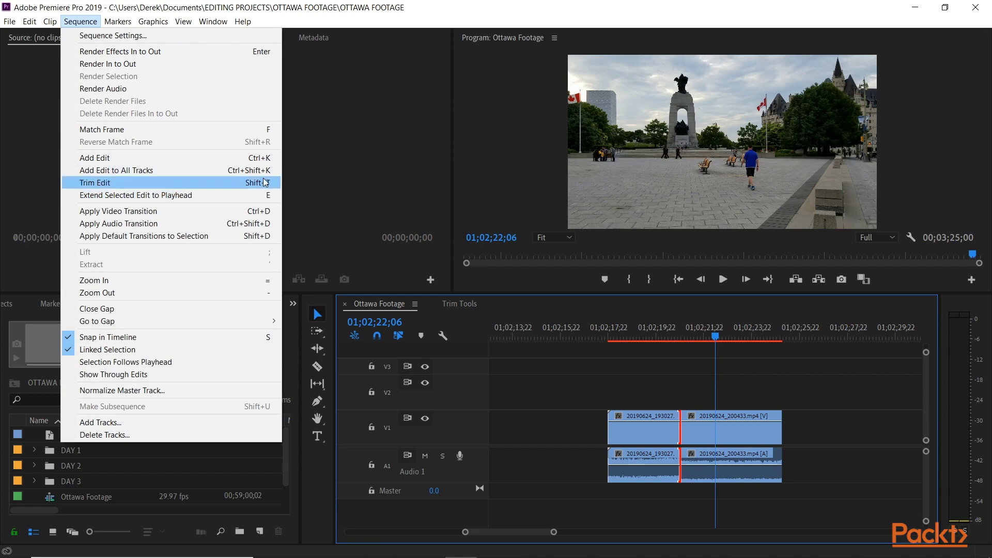
click(697, 313)
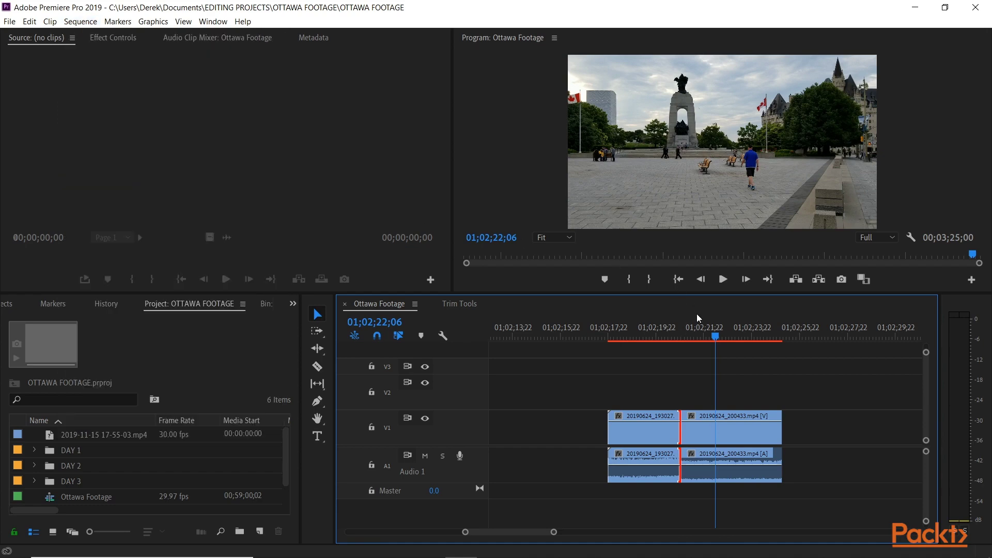
click(697, 338)
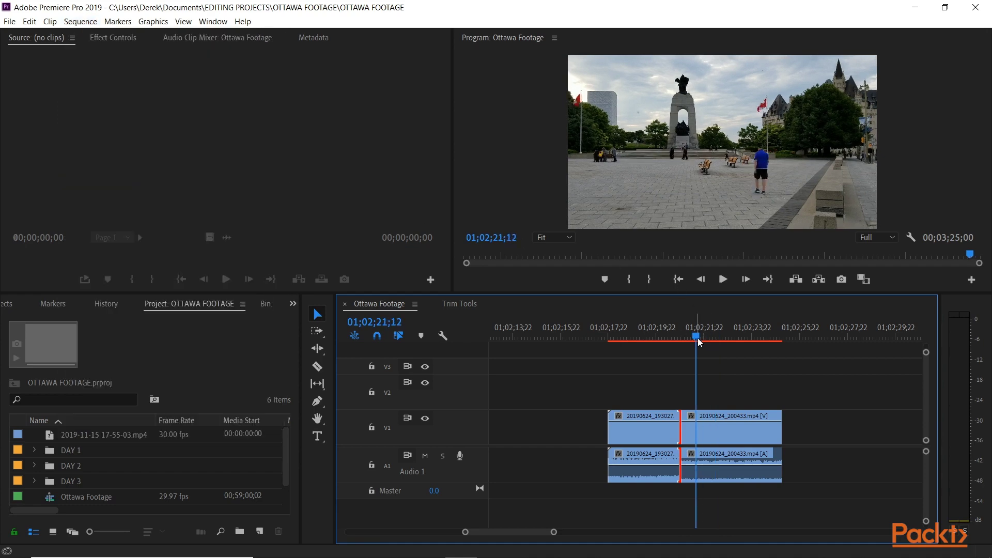
Step: Open the two-up trim view with Shift+T and trim ten frames off the street clip's end
key(shift+t)
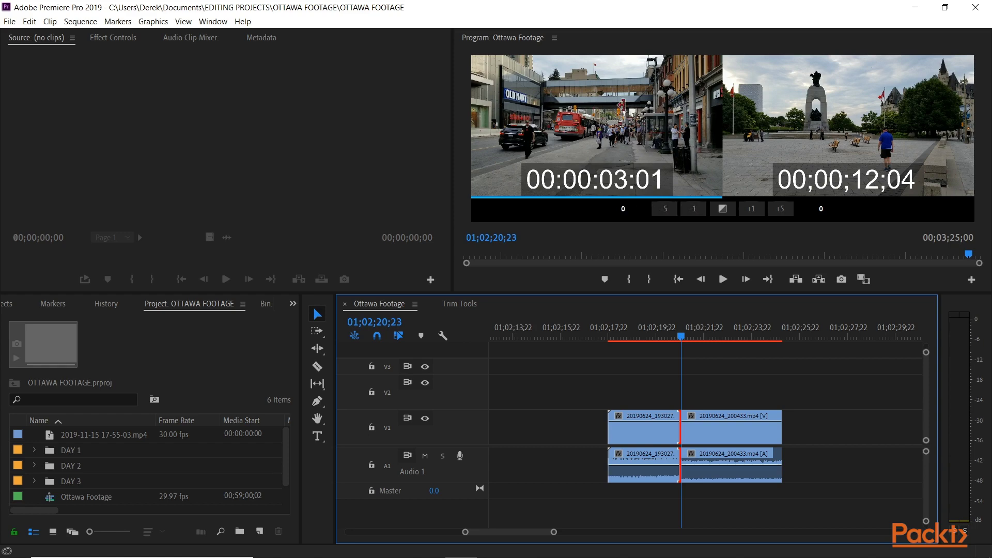
click(693, 209)
click(693, 208)
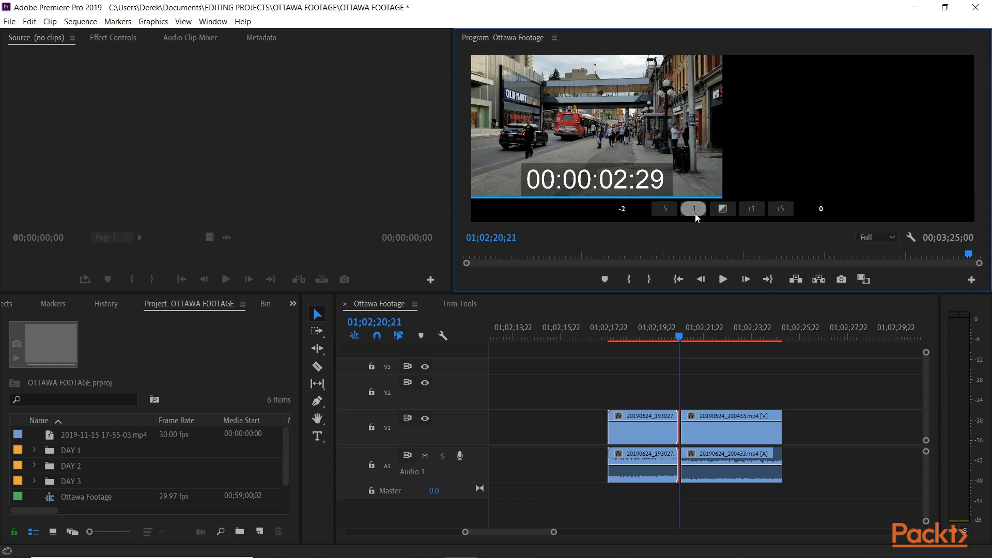
click(693, 208)
click(696, 213)
click(696, 213)
click(695, 213)
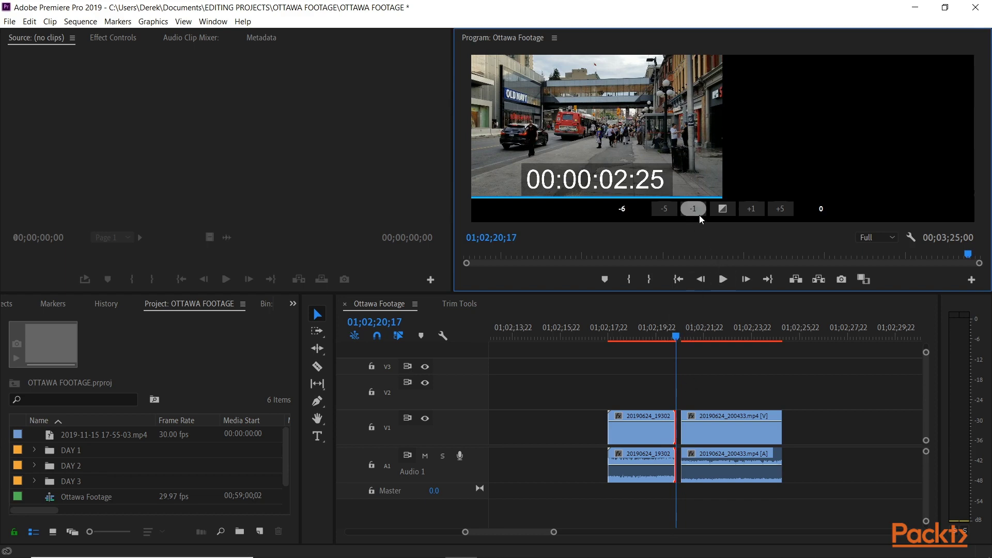
click(699, 215)
click(699, 215)
click(699, 215)
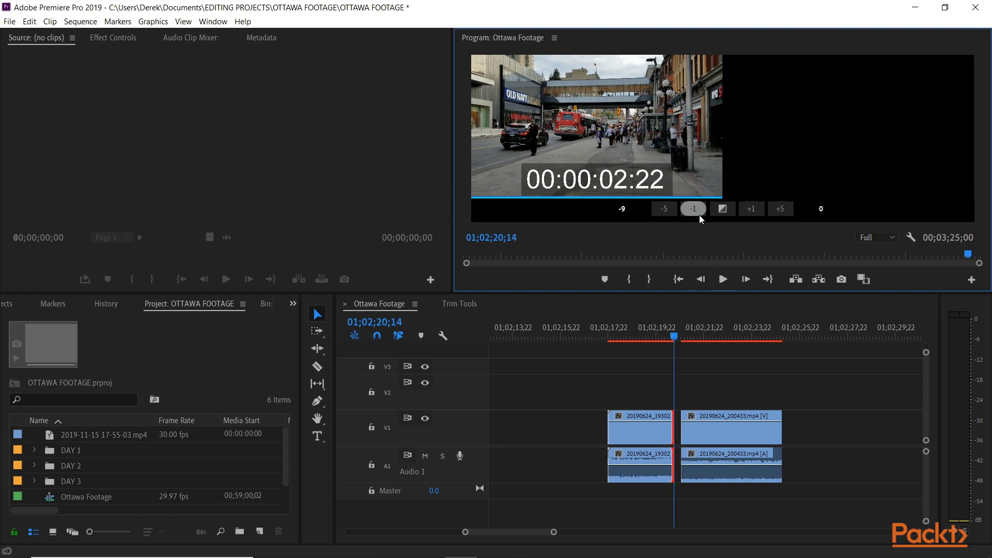
click(699, 215)
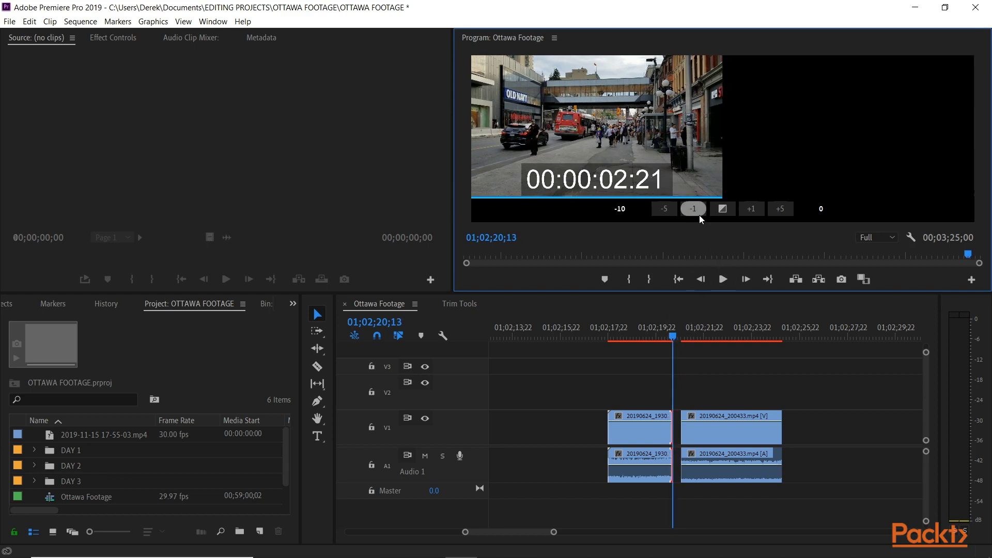
Step: Add four frames back to the end of the street clip
click(756, 210)
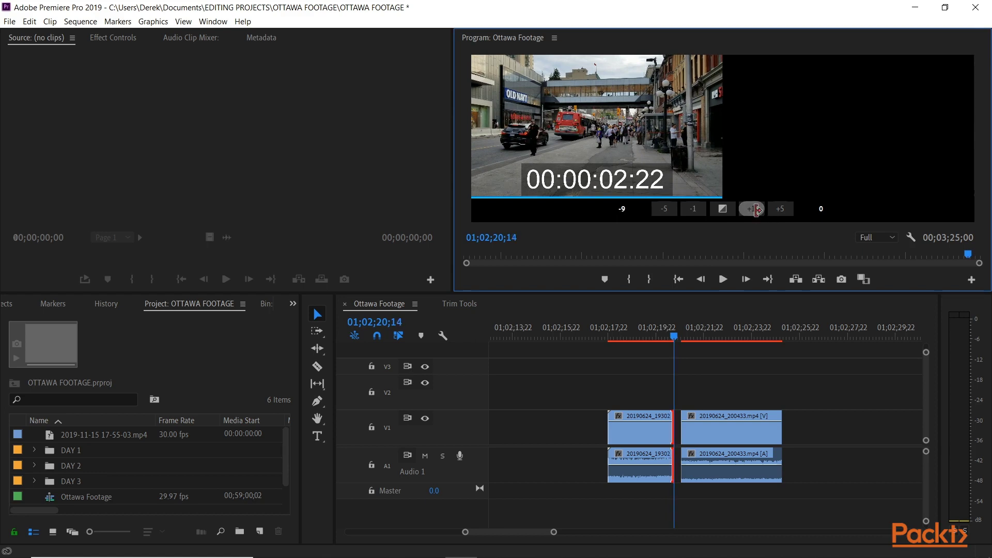
click(756, 211)
click(756, 210)
click(755, 211)
click(756, 210)
click(756, 211)
click(755, 212)
click(755, 211)
click(756, 211)
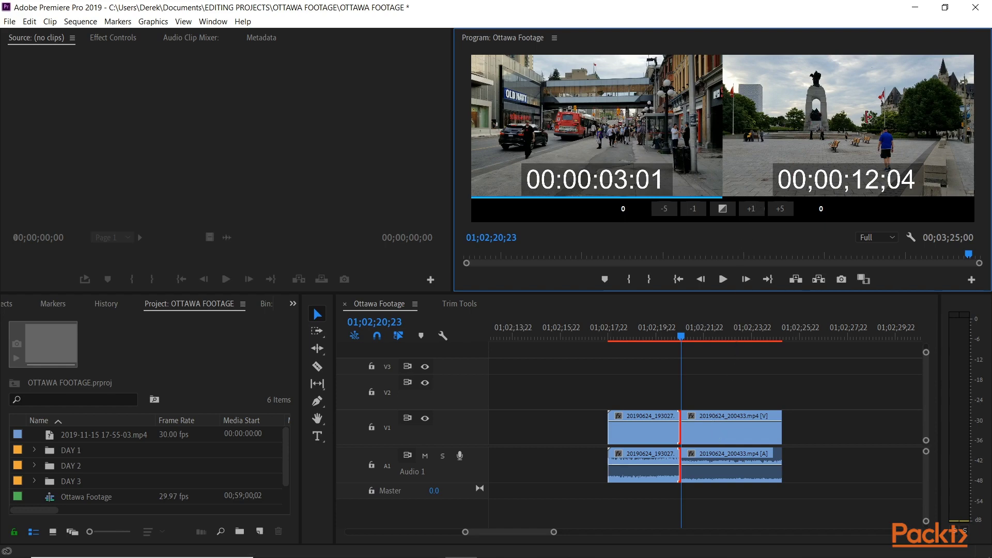
click(869, 119)
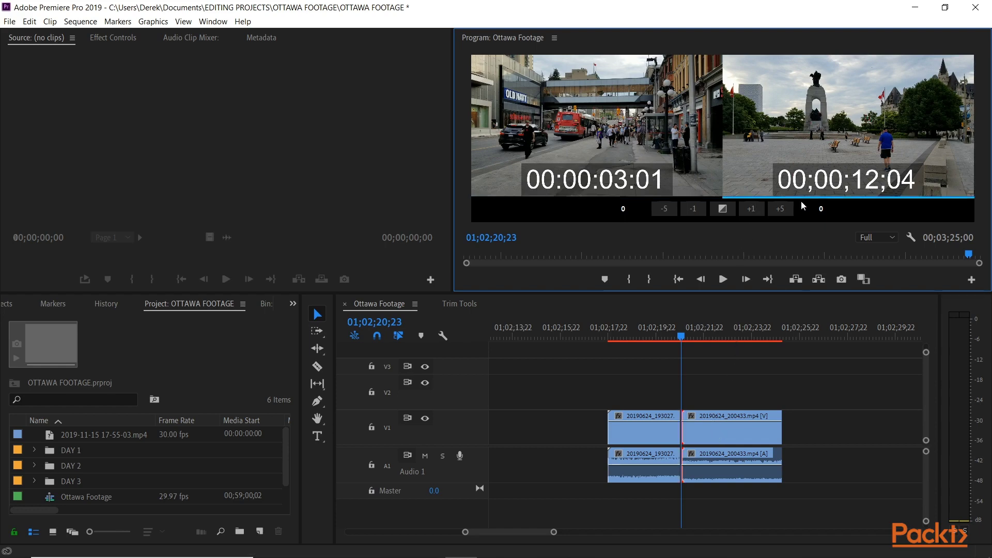
click(751, 209)
click(752, 209)
click(755, 209)
click(756, 208)
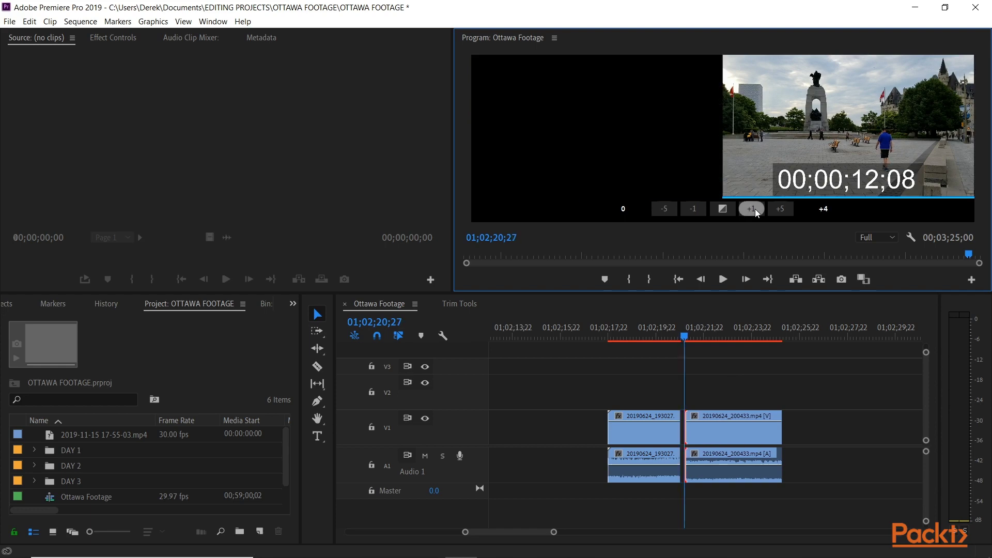
click(756, 209)
click(755, 208)
click(755, 209)
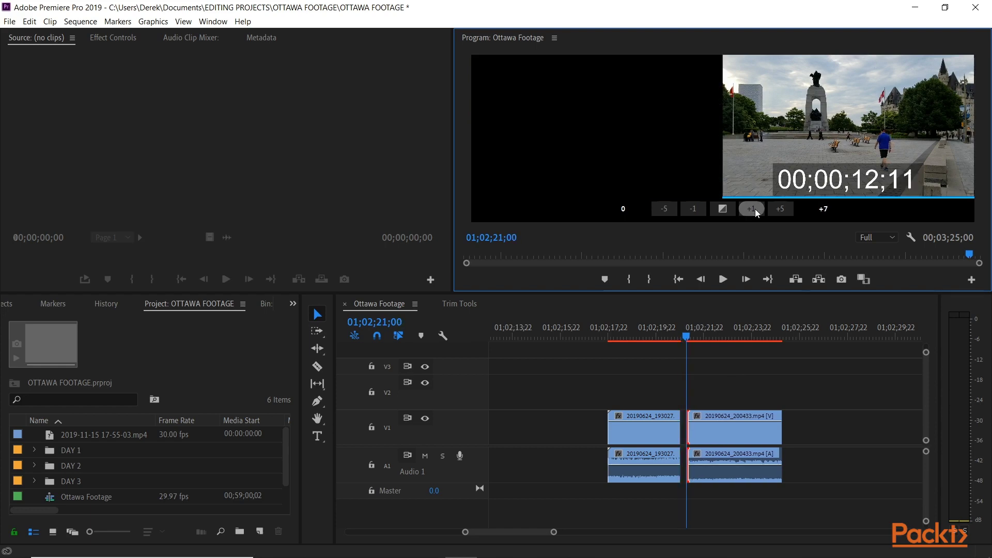
click(755, 209)
click(754, 209)
click(755, 209)
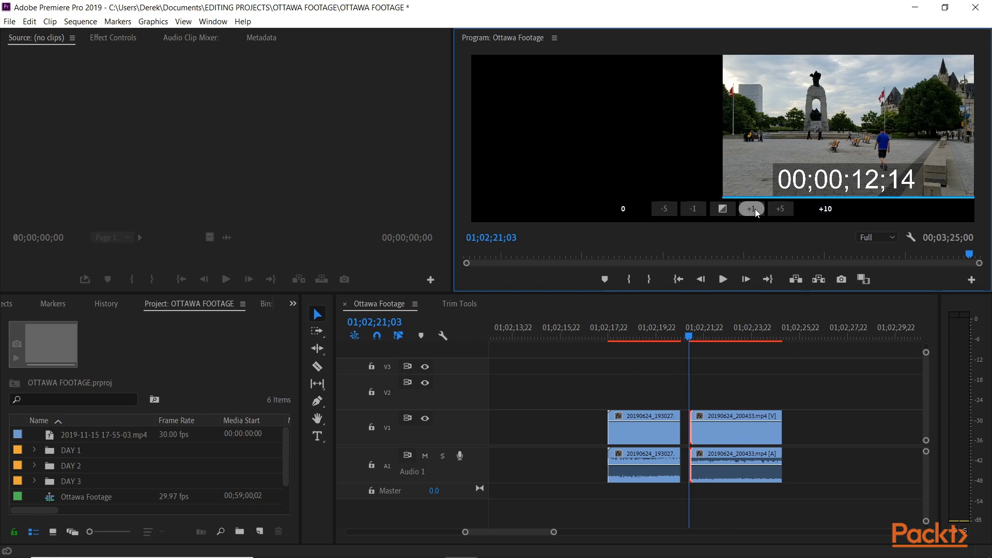
click(661, 210)
click(665, 210)
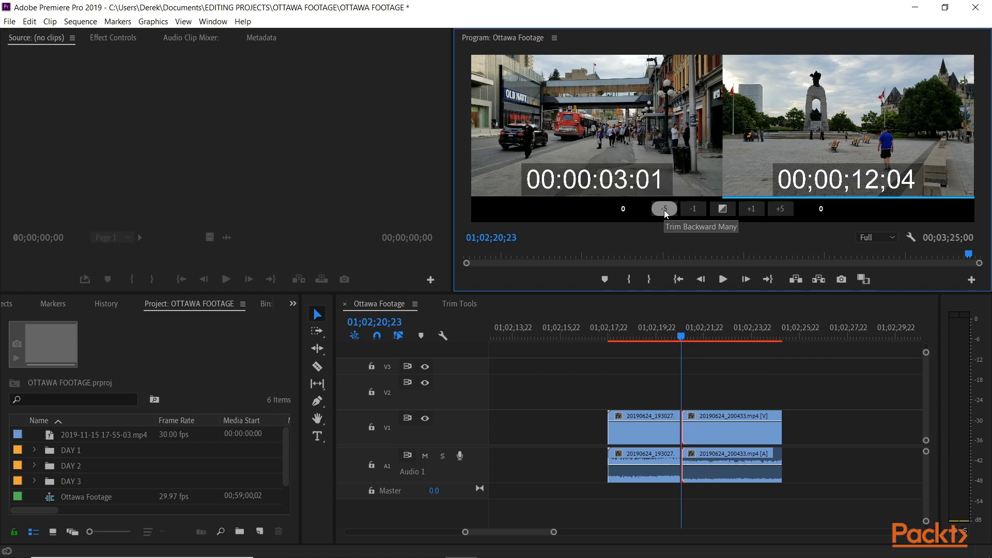
click(692, 210)
click(693, 210)
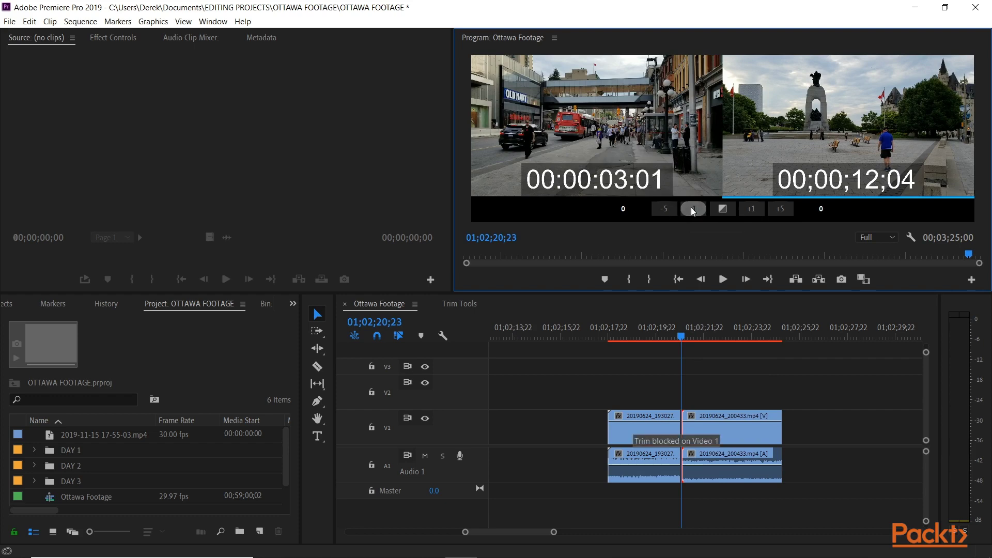
click(693, 210)
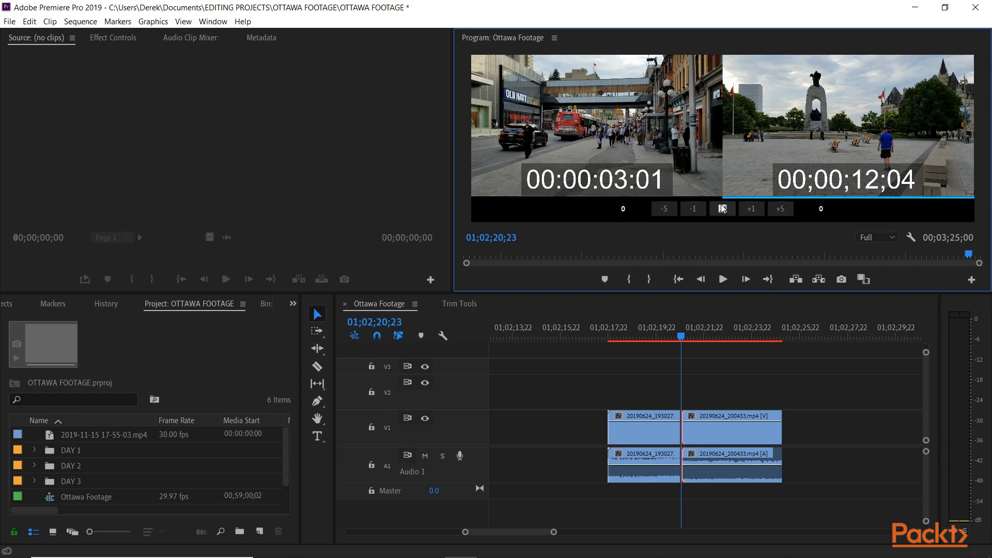
Step: Switch to the outgoing side and roll the cut to search for the right frame
click(721, 77)
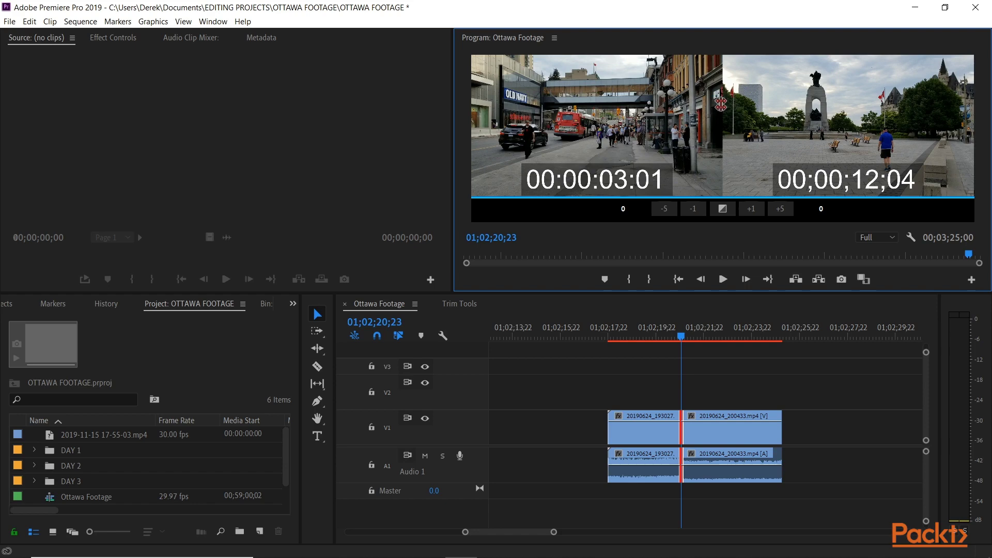
drag(721, 104, 757, 103)
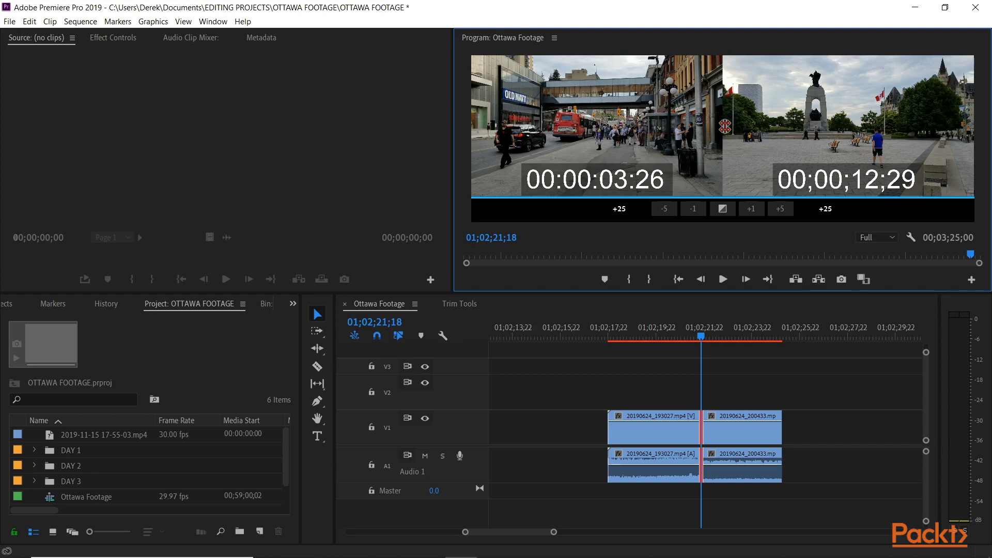
drag(724, 125, 703, 125)
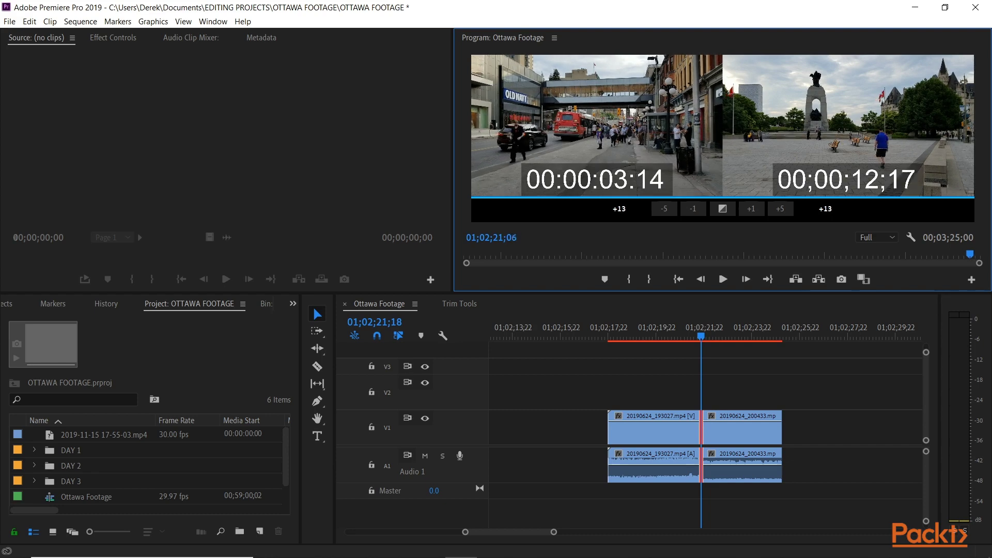
drag(894, 178, 780, 163)
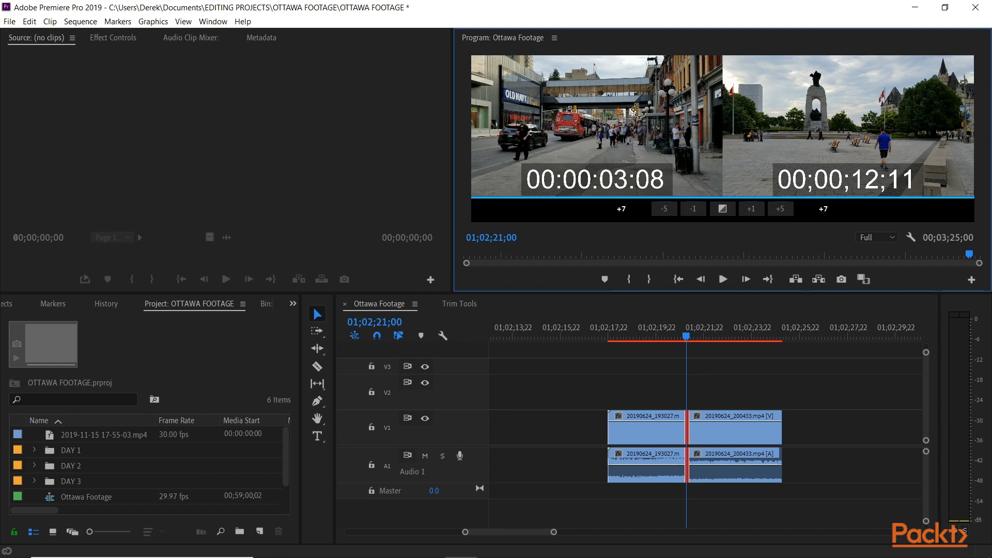
Step: Trim the street clip's end to 00:00:04:23 against the monument clip's 00;00;12;11, then preview
mouse_move(642, 93)
mouse_down()
mouse_move(620, 94)
mouse_move(667, 93)
mouse_move(625, 94)
mouse_move(645, 87)
mouse_up()
click(723, 114)
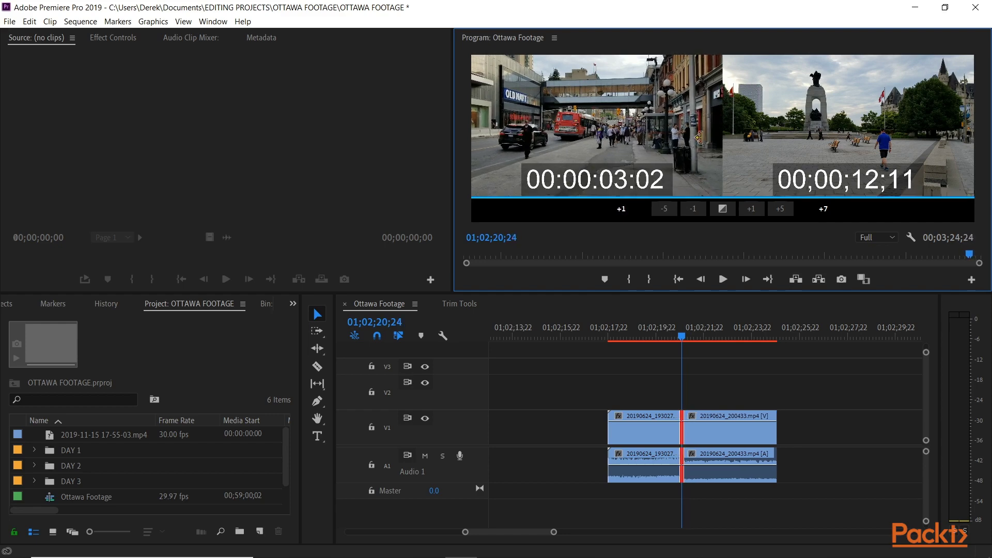
drag(699, 137, 955, 137)
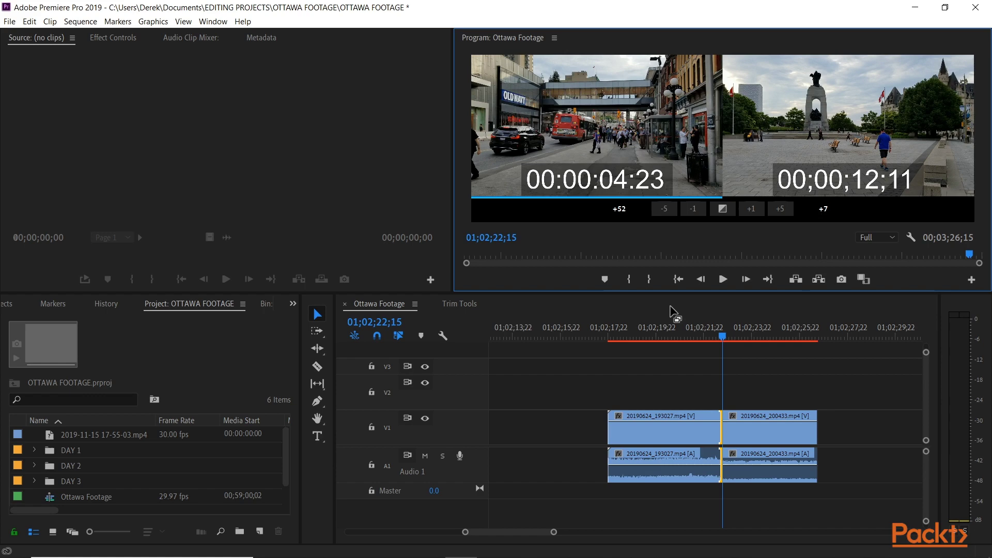
key(space)
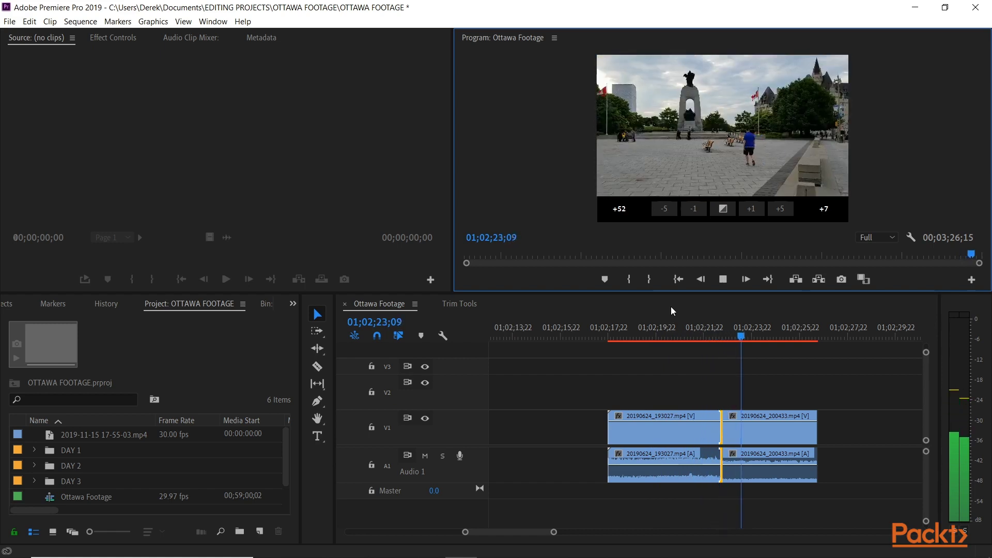
key(space)
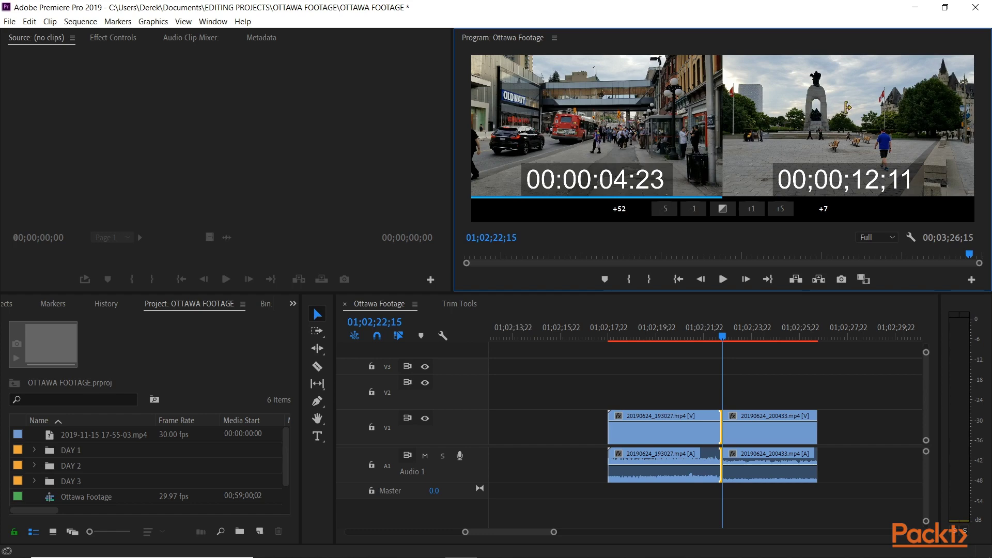
mouse_move(734, 108)
mouse_down()
mouse_move(775, 109)
mouse_move(683, 108)
mouse_move(720, 109)
mouse_up()
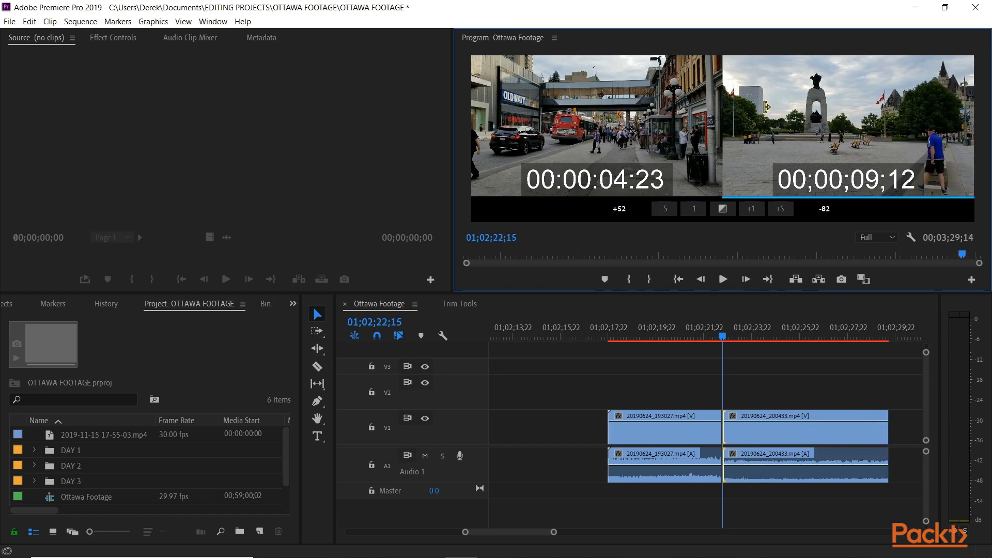
click(695, 208)
click(698, 208)
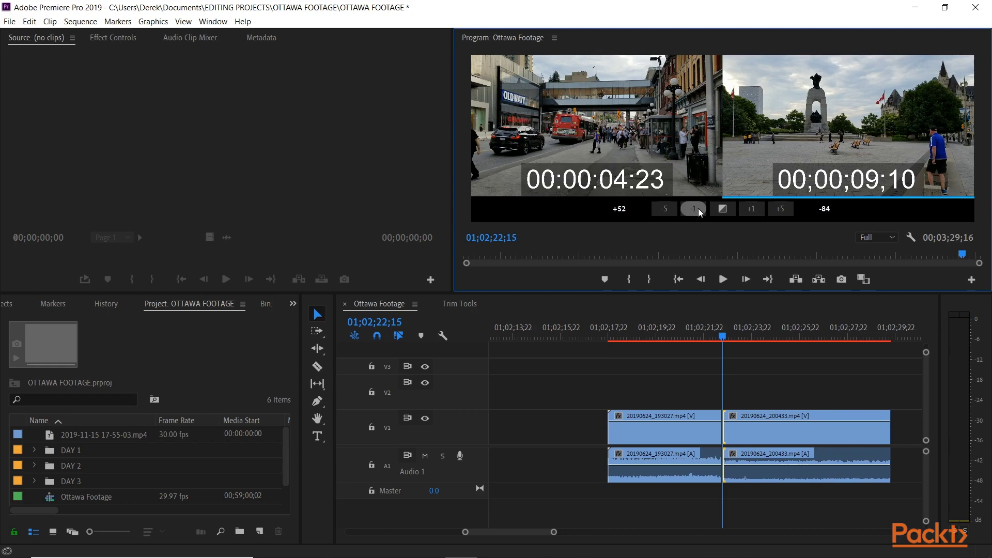
click(698, 208)
click(699, 209)
click(698, 209)
click(699, 208)
click(698, 209)
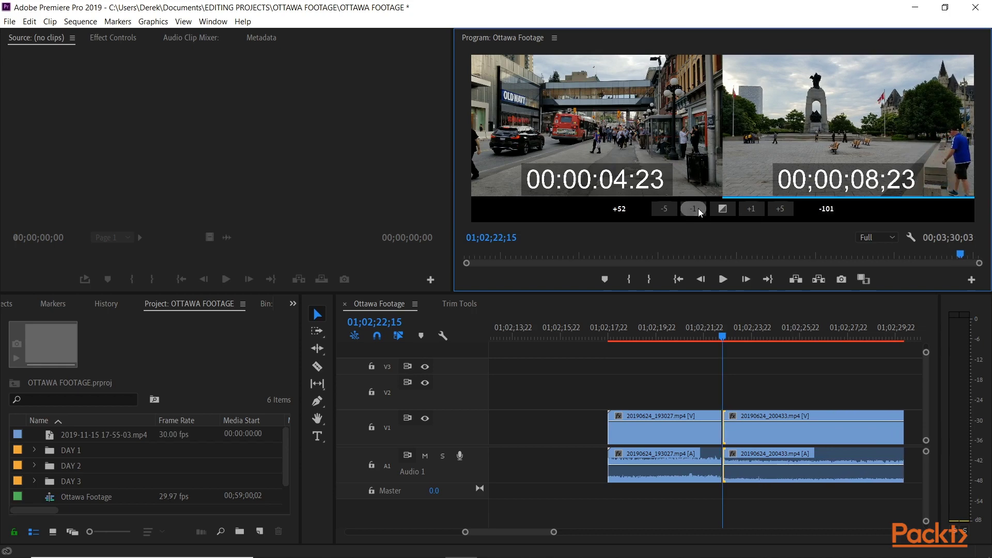
click(698, 209)
click(698, 208)
click(698, 209)
click(699, 208)
click(699, 209)
click(699, 209)
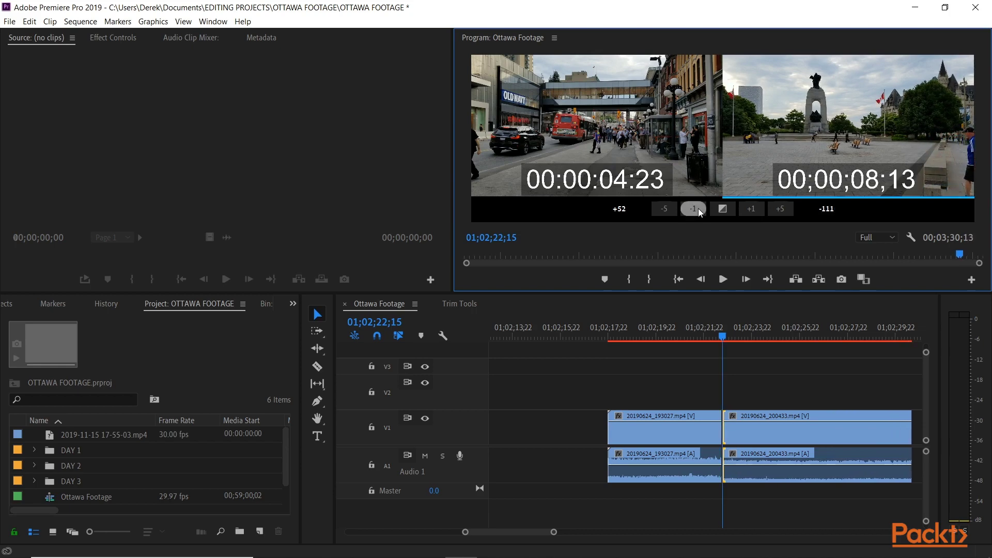
click(682, 188)
click(694, 208)
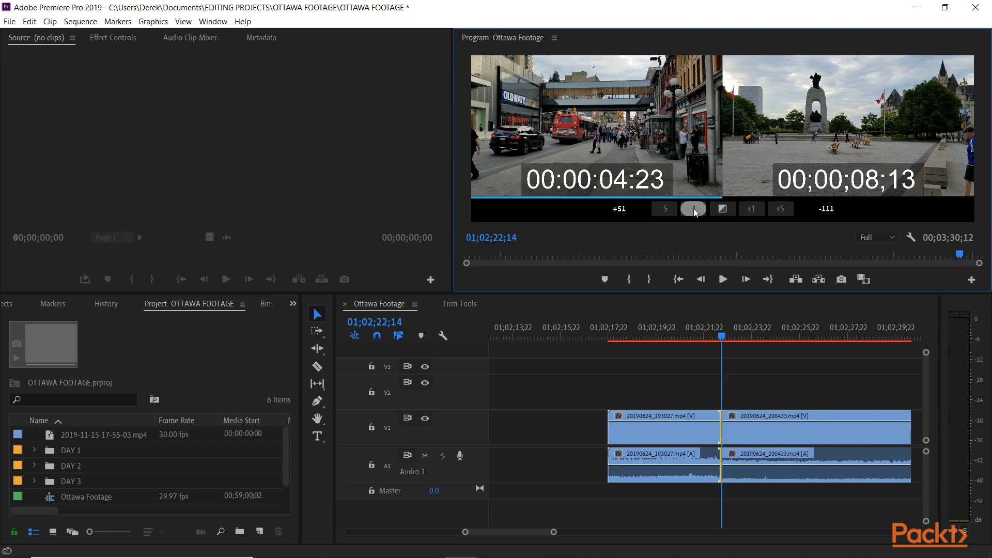
click(749, 208)
click(750, 209)
click(752, 211)
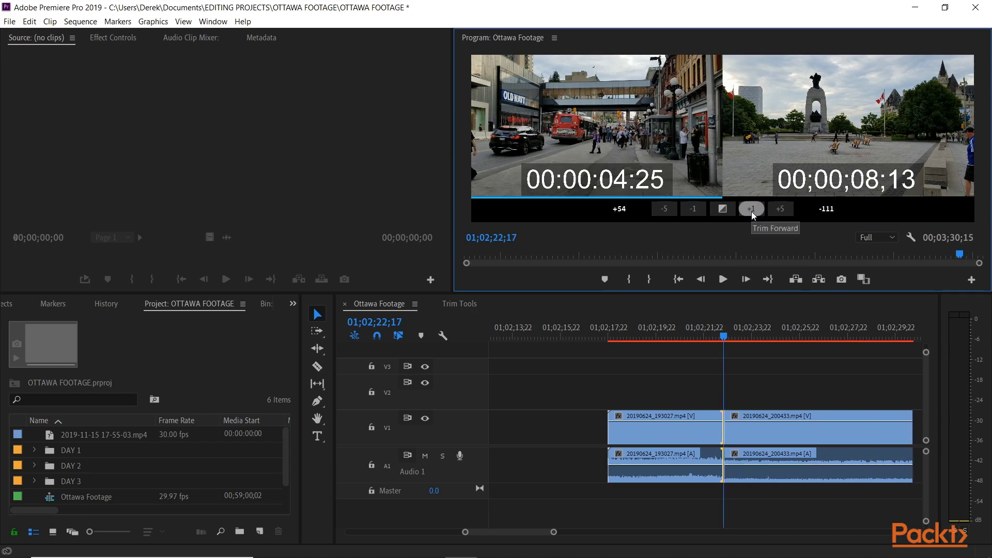
click(751, 212)
click(745, 176)
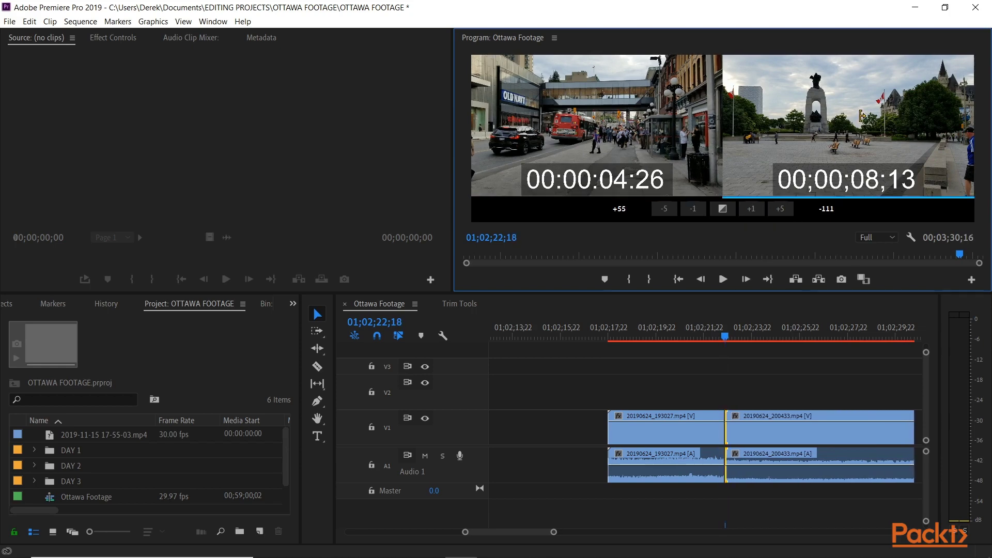
click(698, 213)
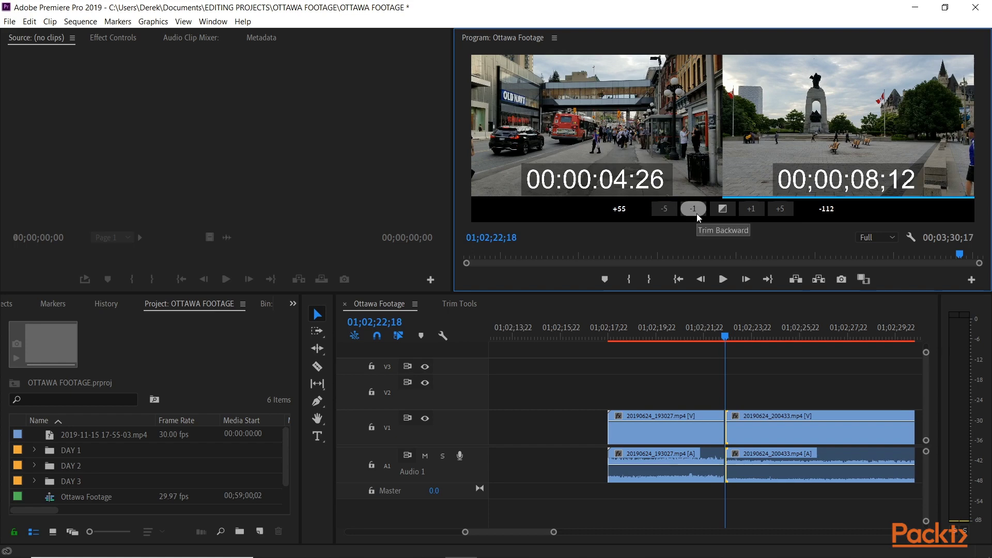
click(696, 213)
click(697, 214)
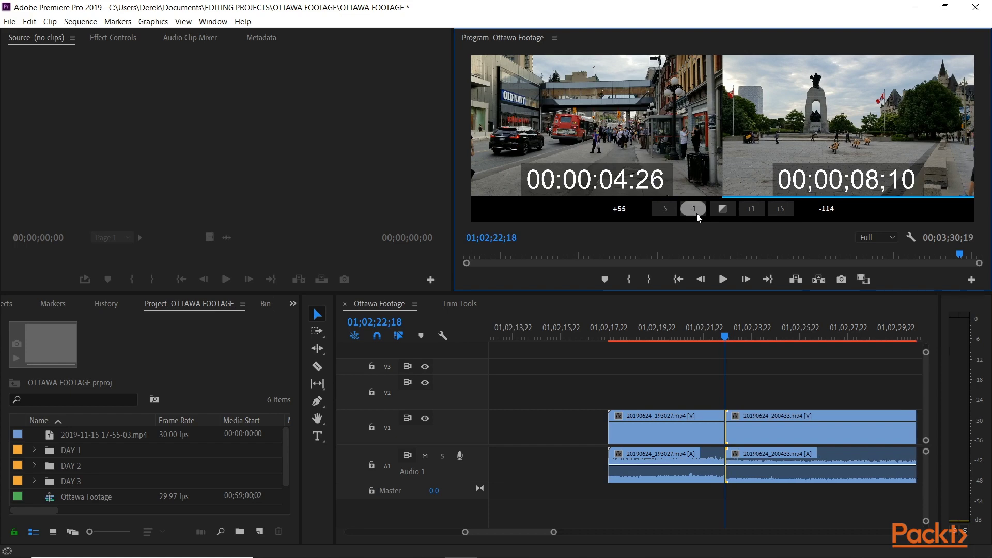
click(720, 280)
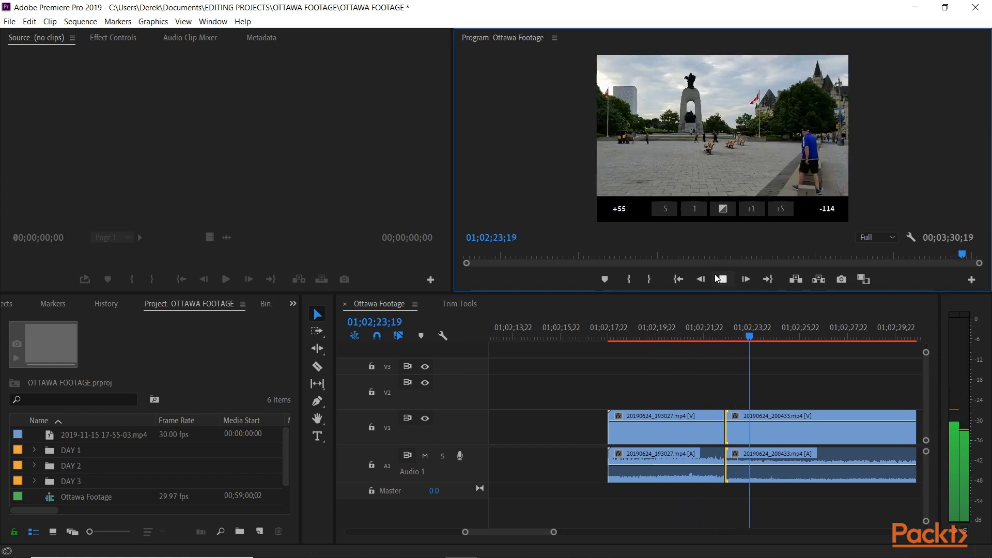
click(717, 280)
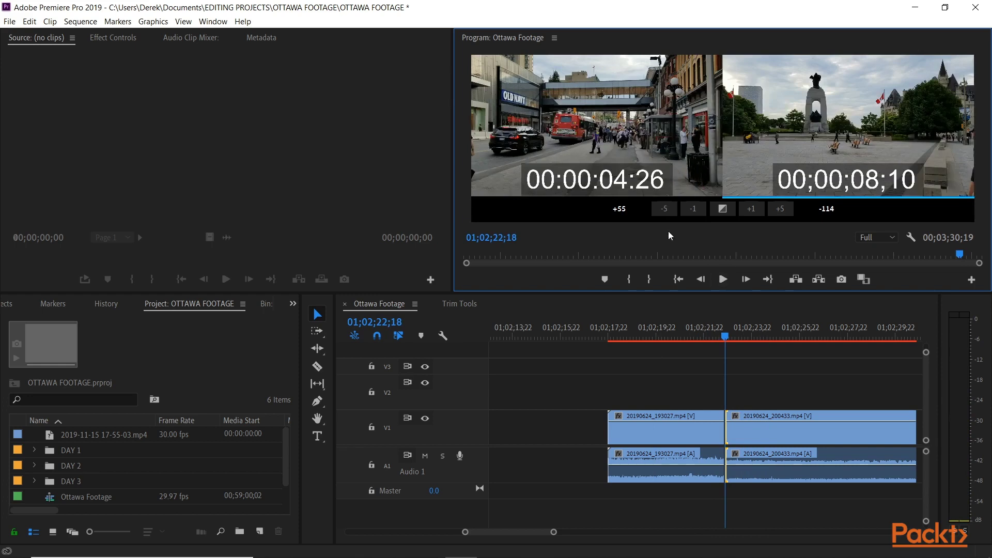
key(space)
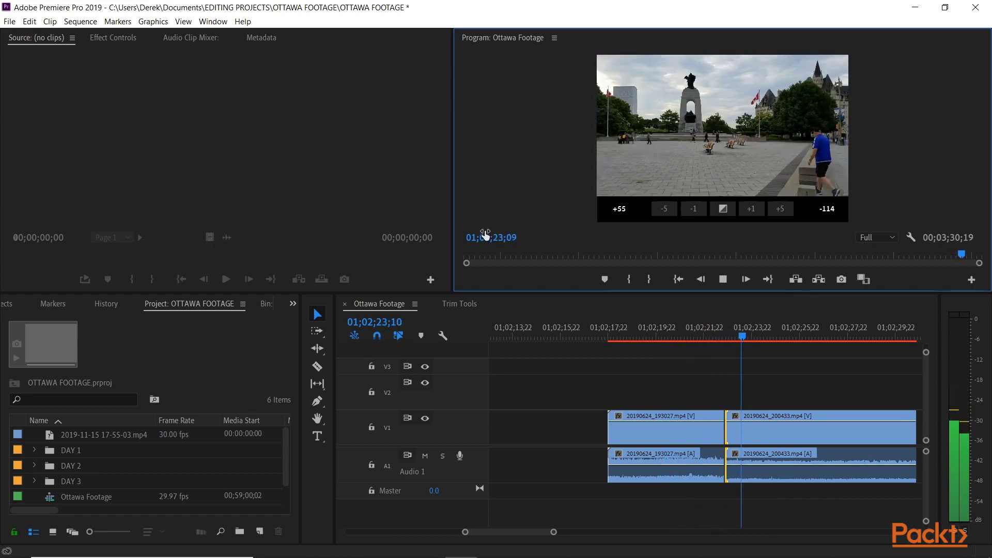
key(space)
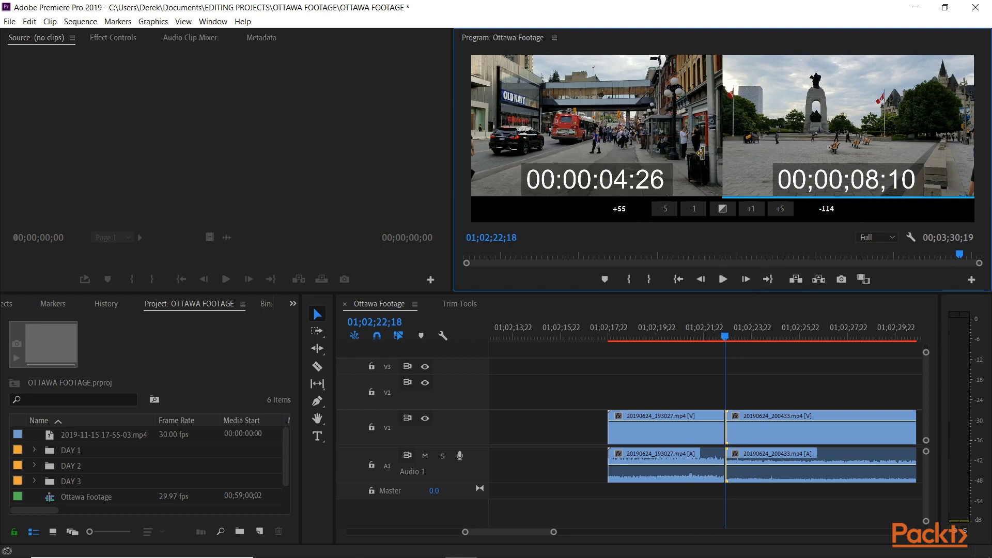
click(753, 209)
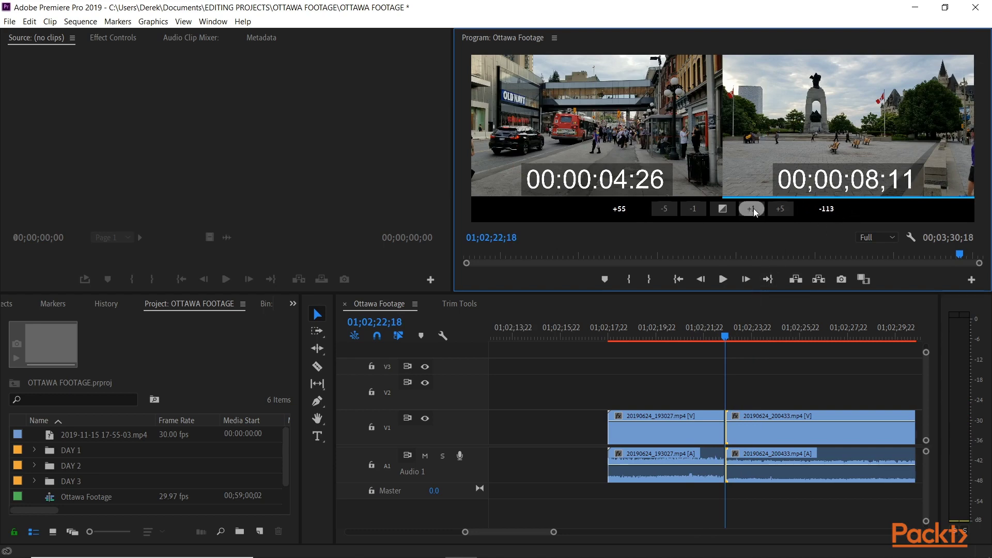
click(753, 209)
click(753, 208)
click(753, 209)
click(754, 208)
click(754, 209)
click(754, 208)
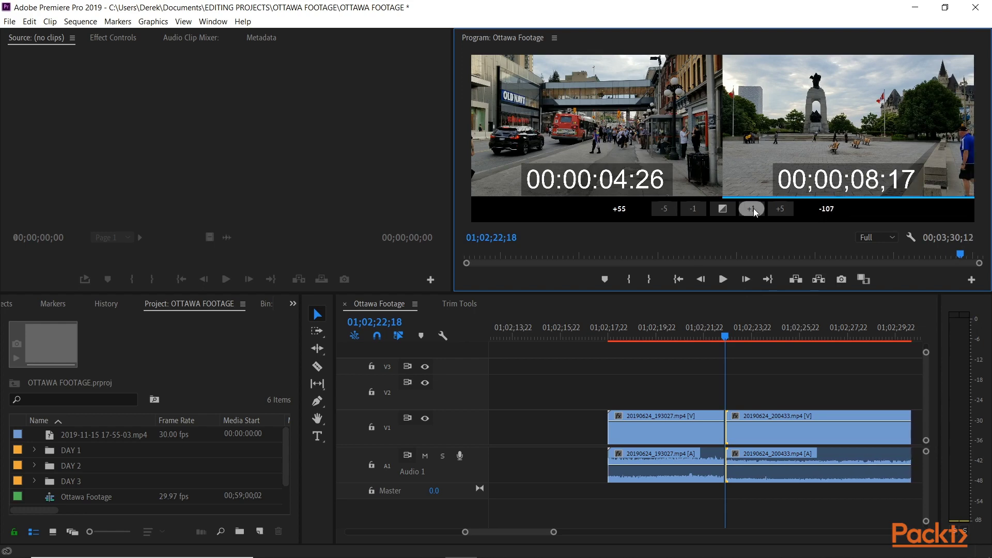
click(754, 208)
click(753, 208)
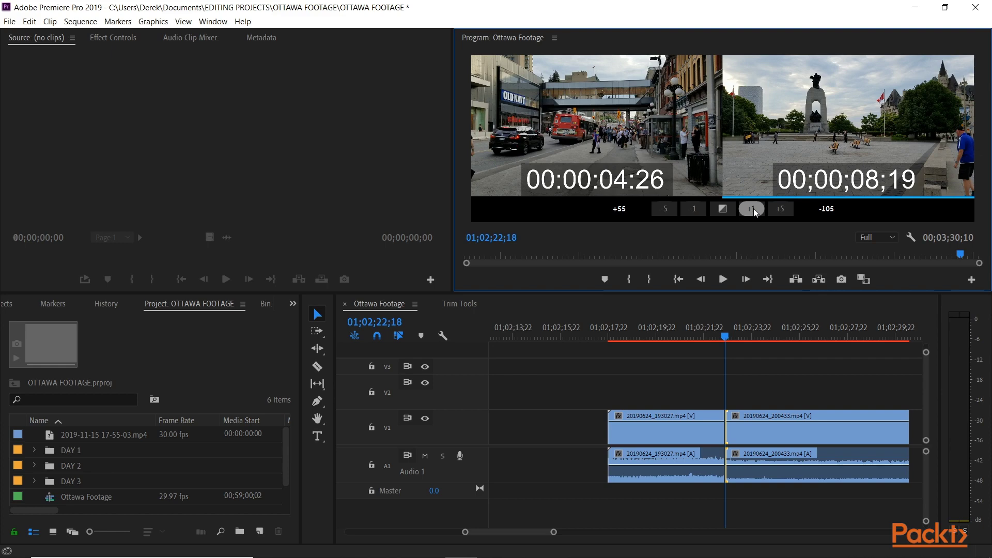
click(753, 209)
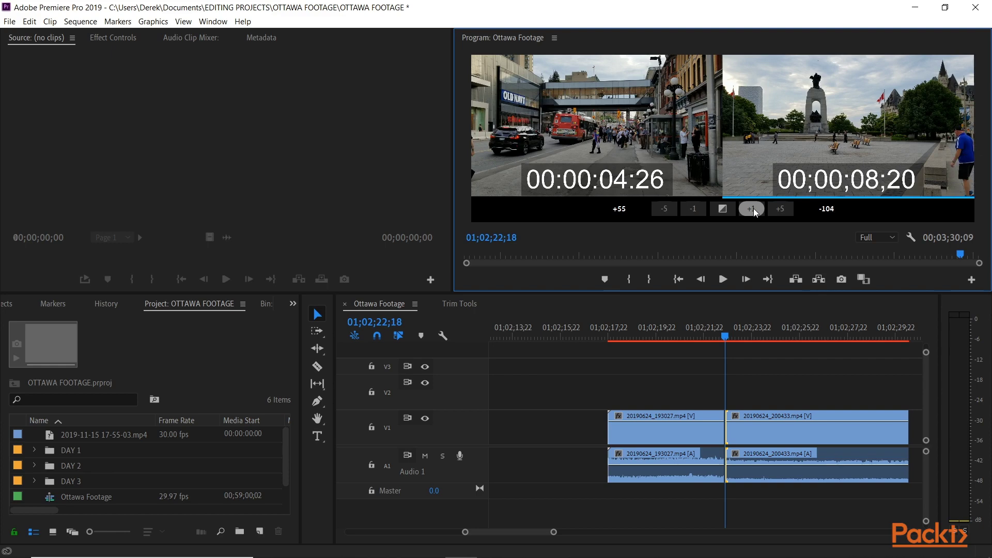
click(693, 209)
click(694, 208)
click(670, 210)
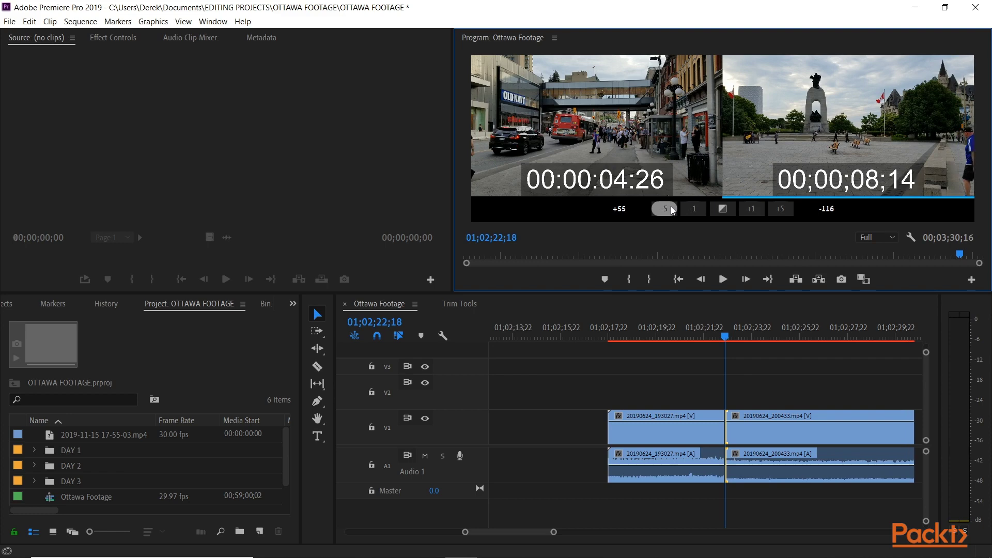
click(670, 210)
click(753, 209)
click(753, 209)
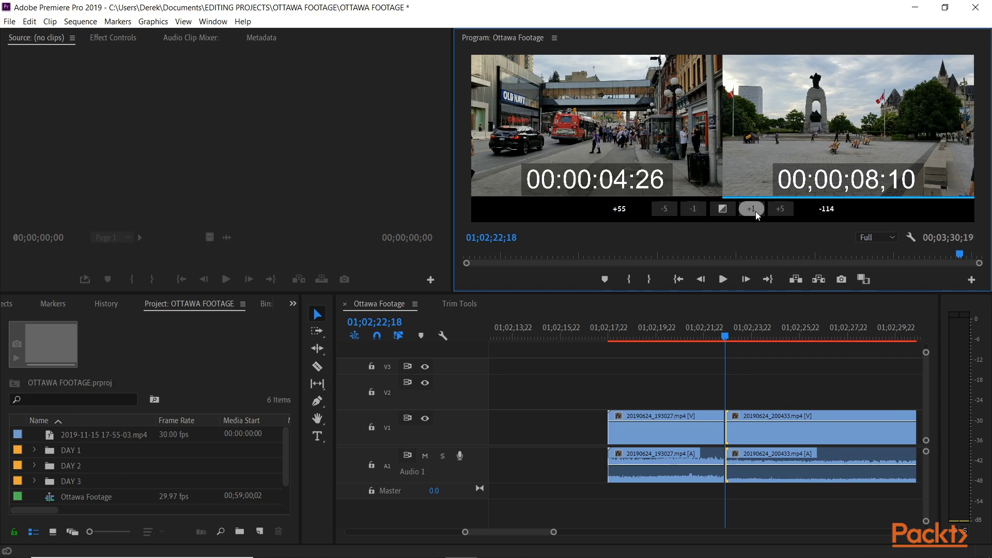
key(space)
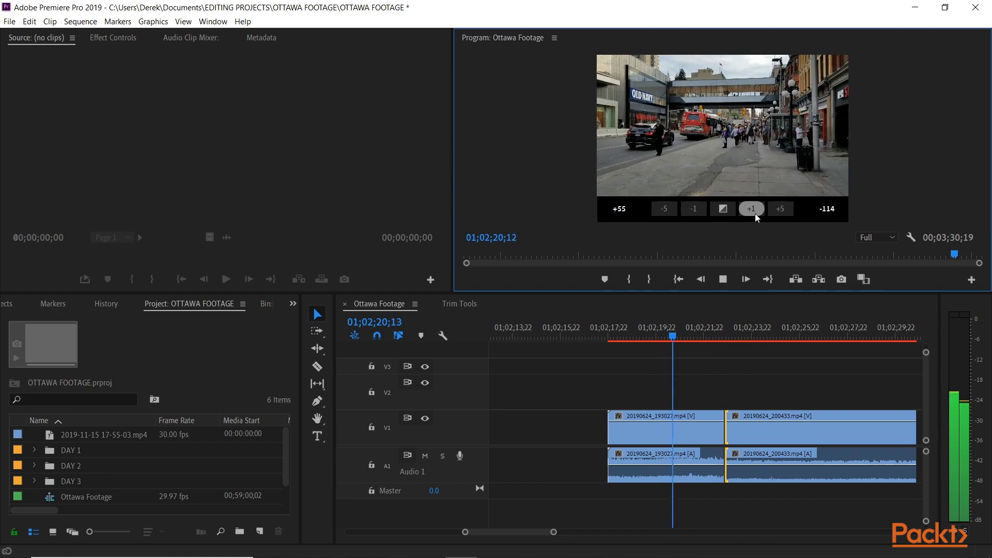
key(space)
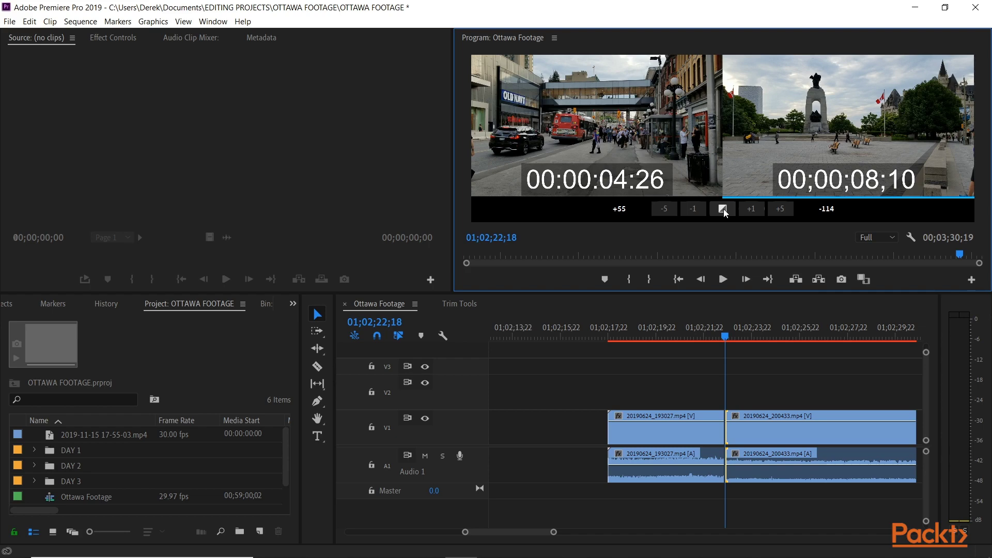
Step: Apply default transitions at the edit and try a live trim during playback
click(723, 208)
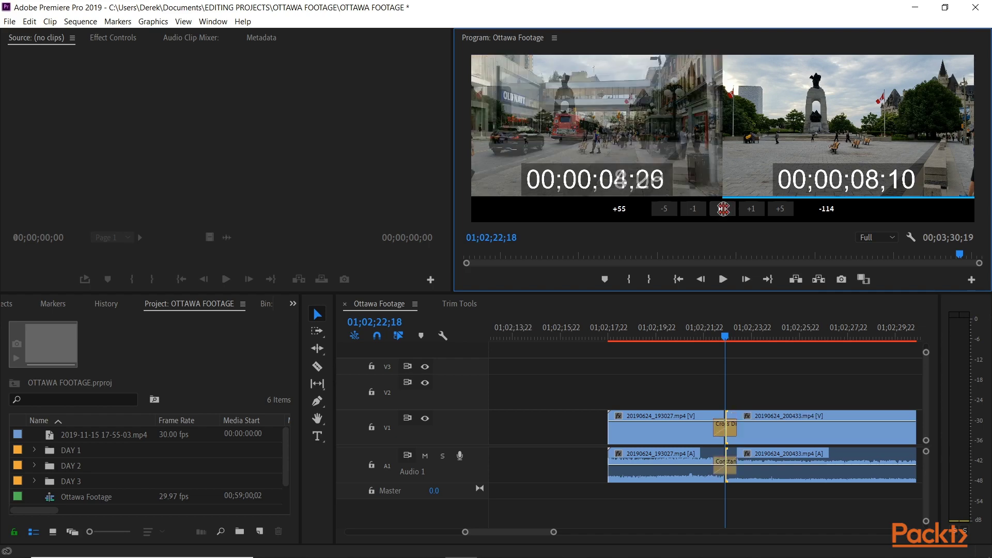
key(space)
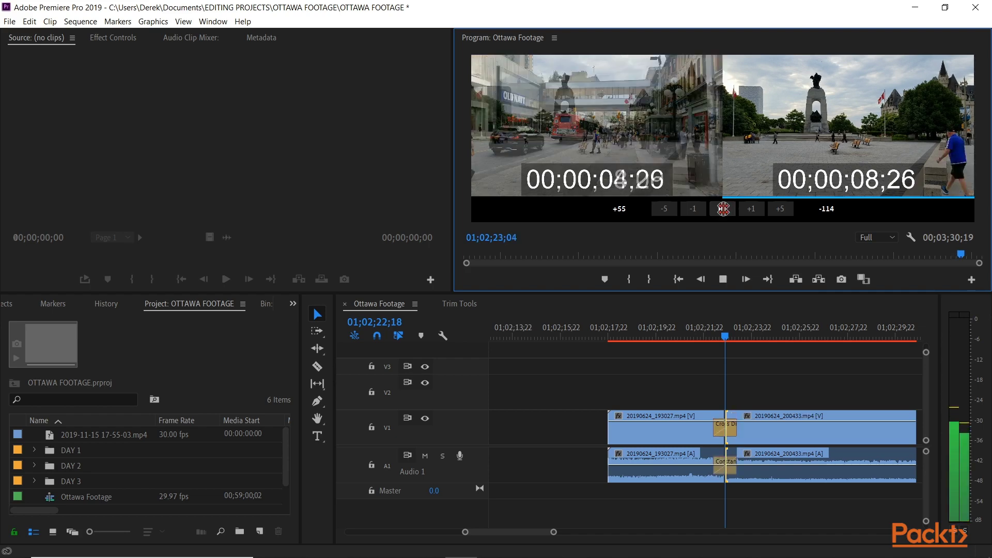
key(k)
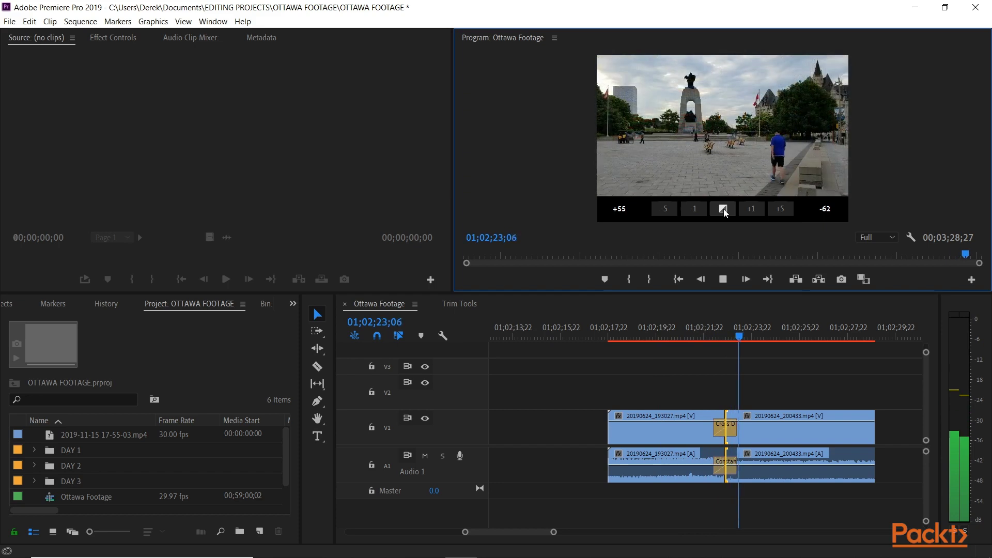
key(space)
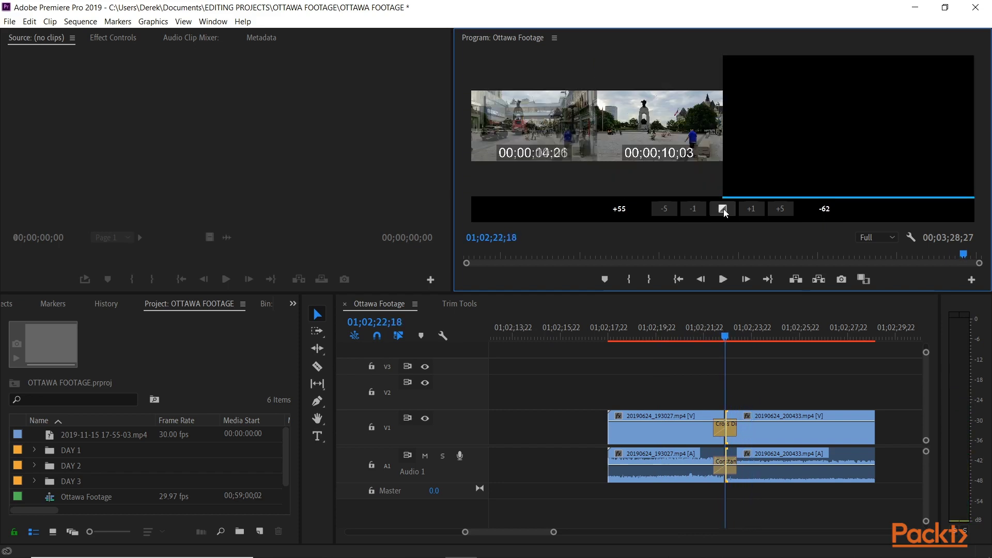
Step: Dynamically trim the monument clip's head back to 00;00;07;08 using J and K
drag(723, 208, 724, 209)
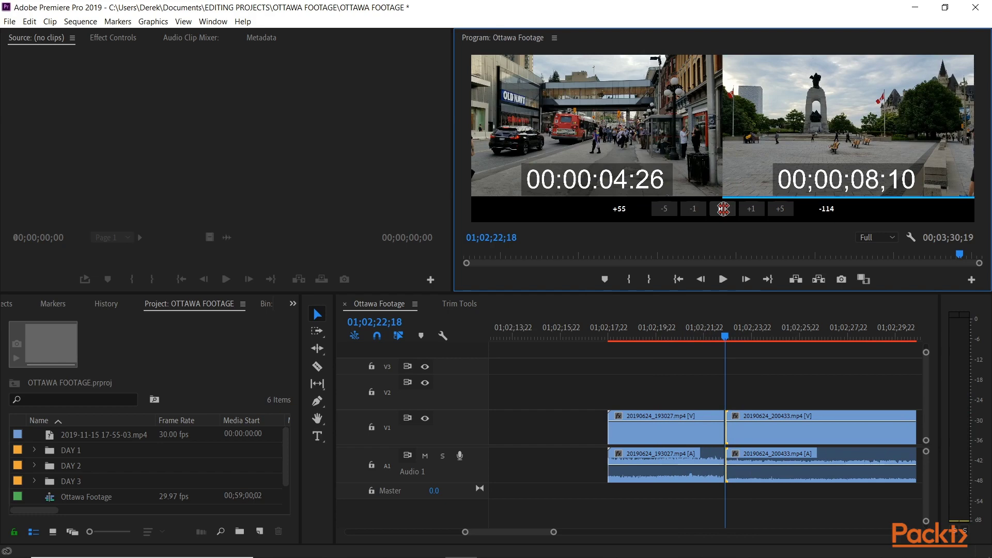
key(space)
key(j)
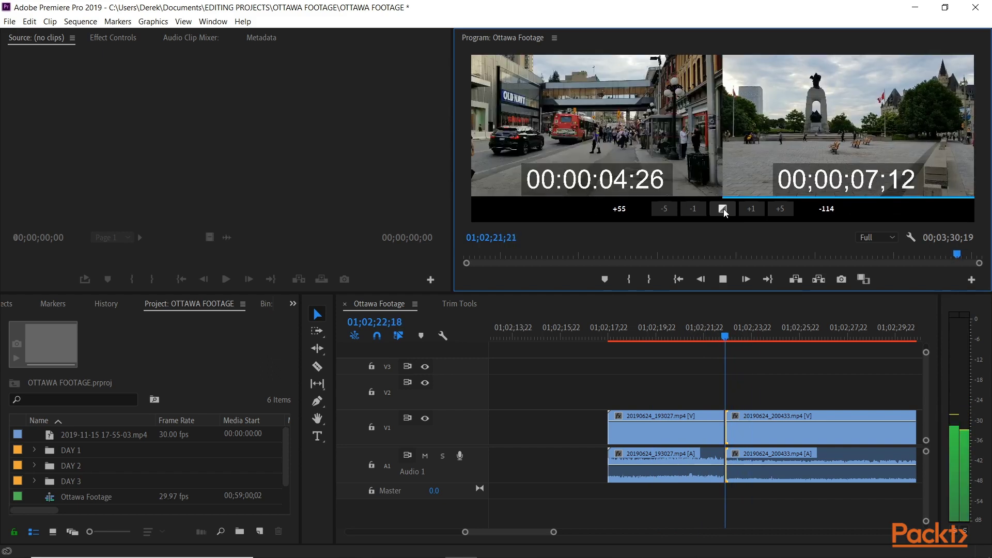
key(k)
click(723, 209)
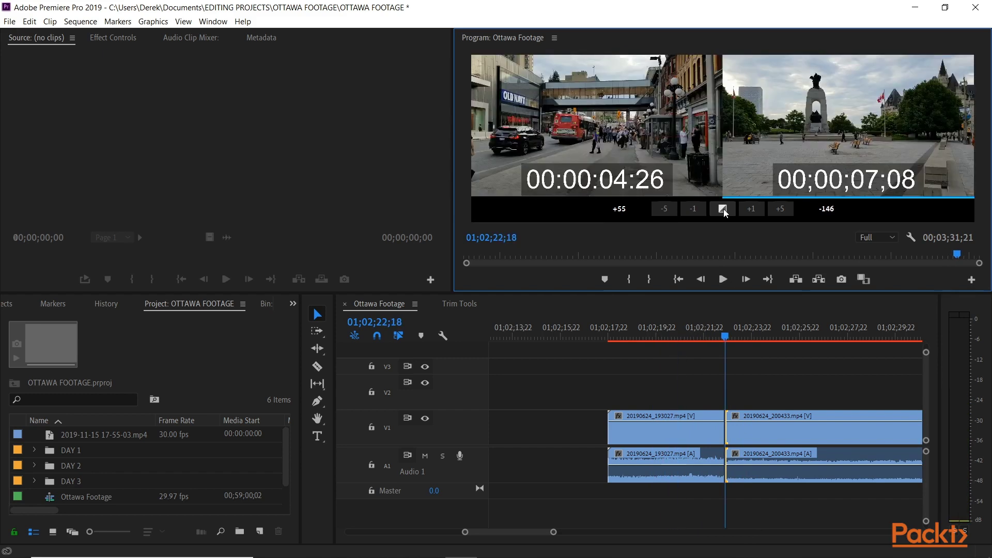
Step: Exit the trim view and play the finished street-to-monument cut from just before the edit
click(652, 381)
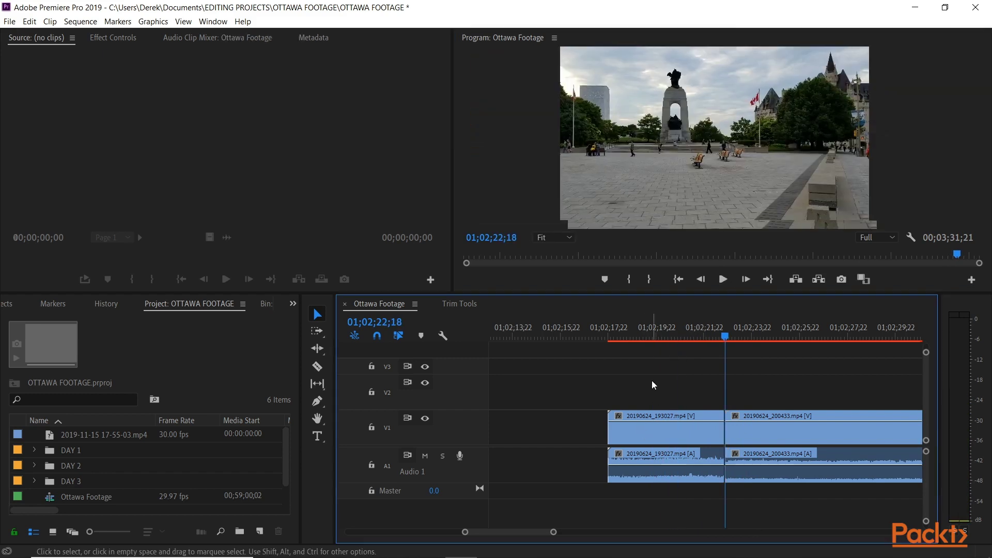
click(655, 329)
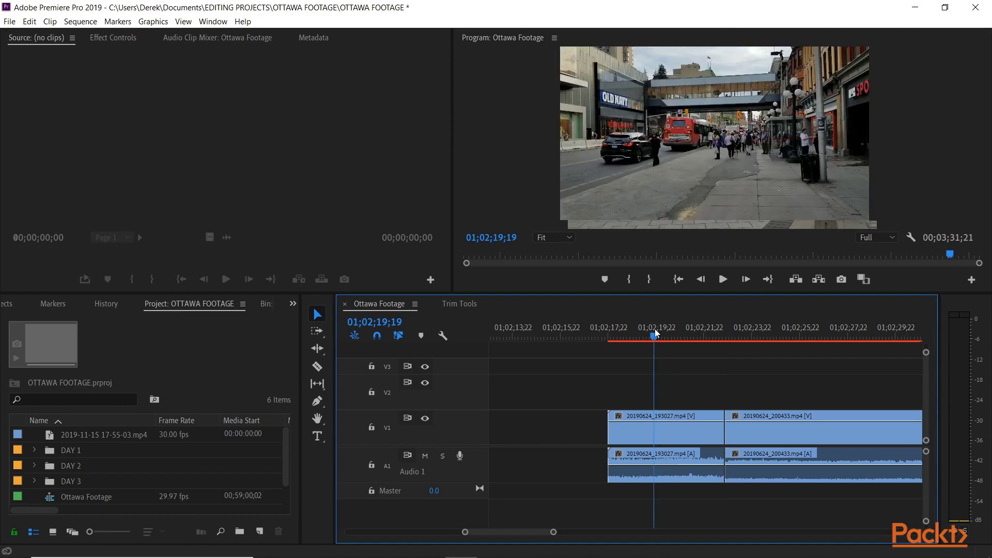
key(space)
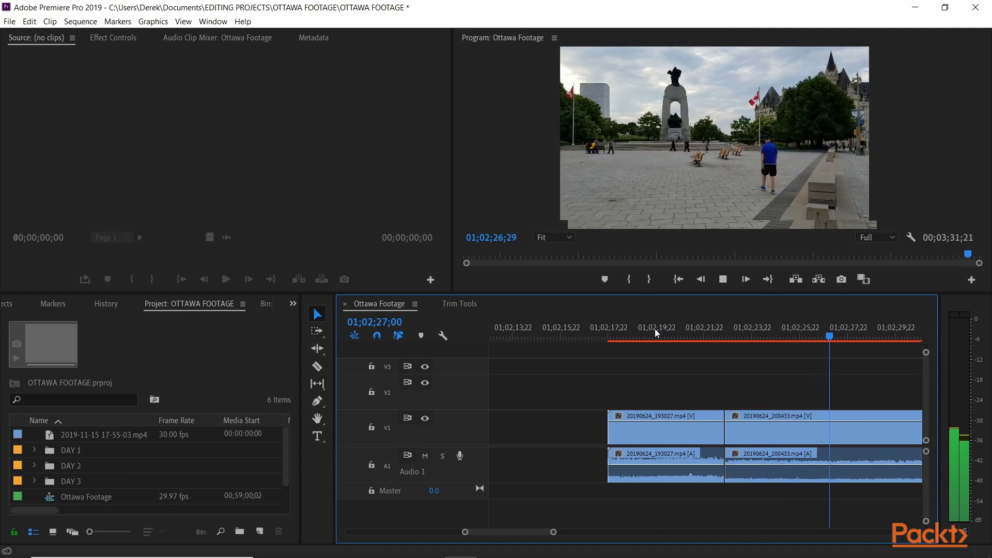
key(space)
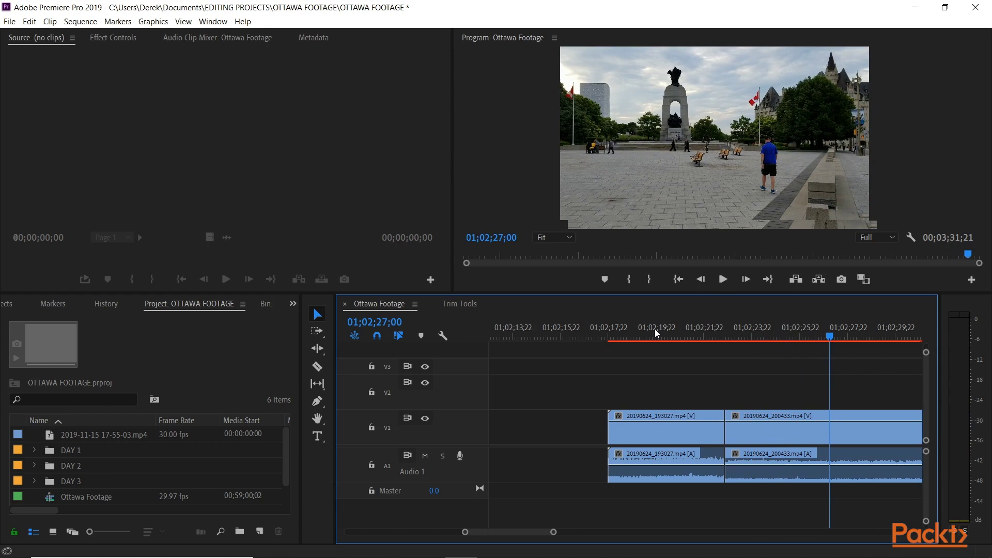